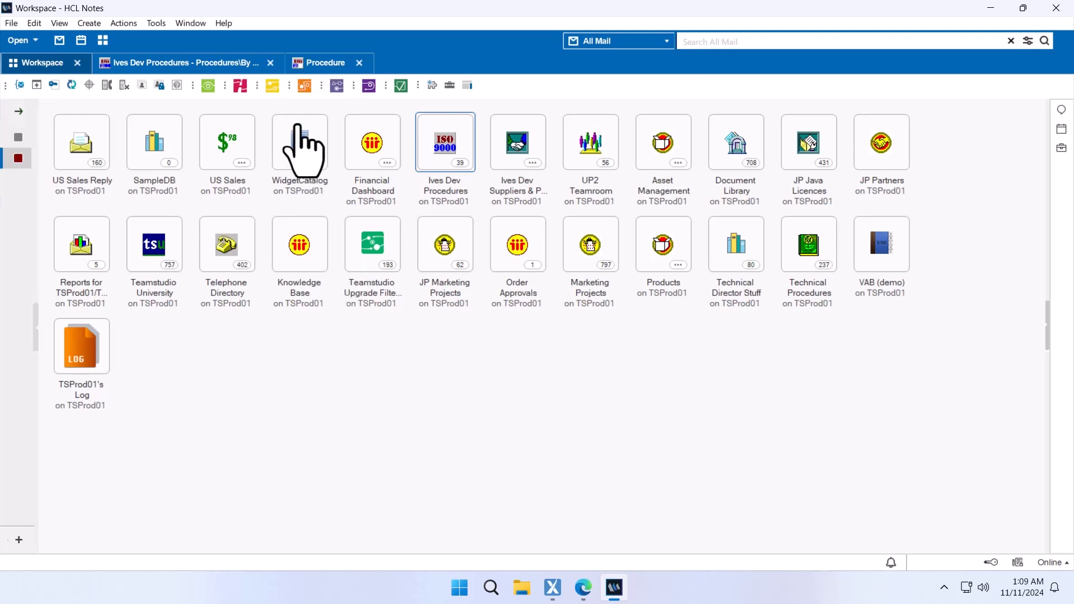
# - Open the Directions to Ives Development procedure from the Ives Dev Procedures database and look through its text and local map
pyautogui.click(224, 61)
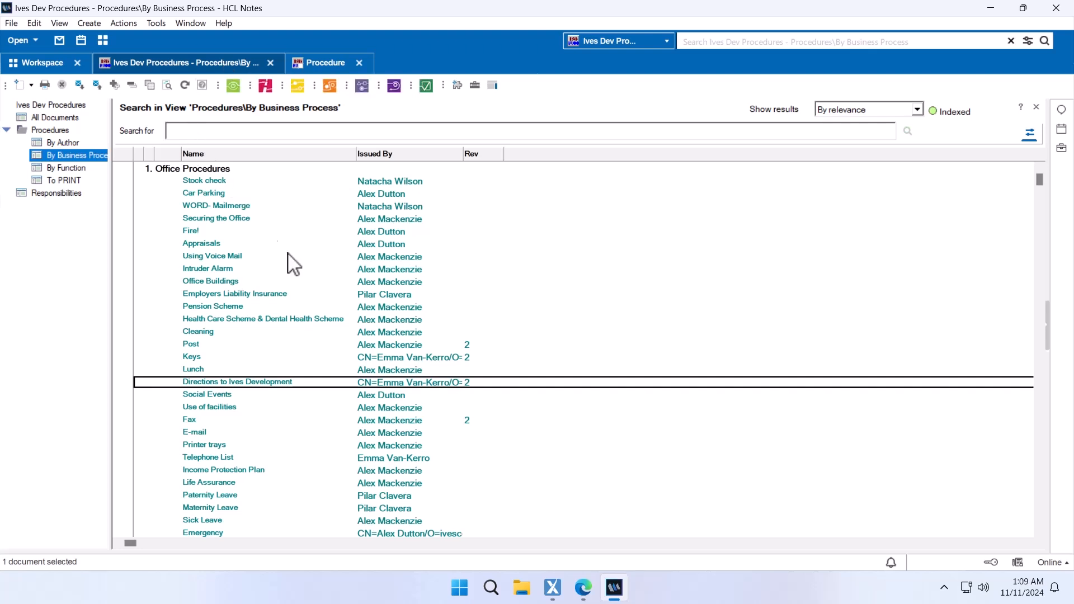
pyautogui.doubleClick(354, 382)
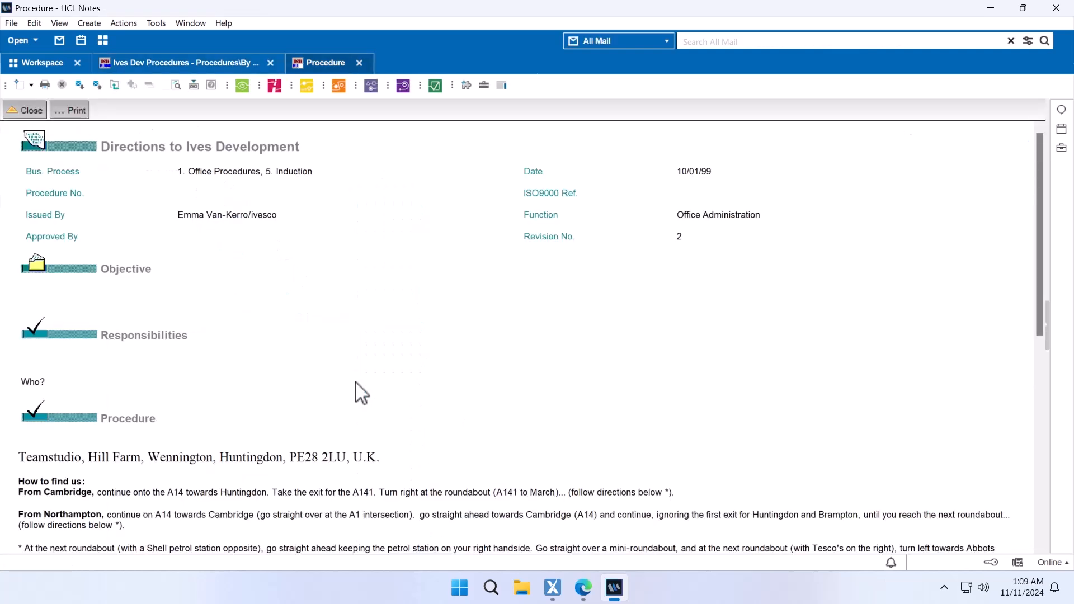
pyautogui.scroll(-10, 355, 383)
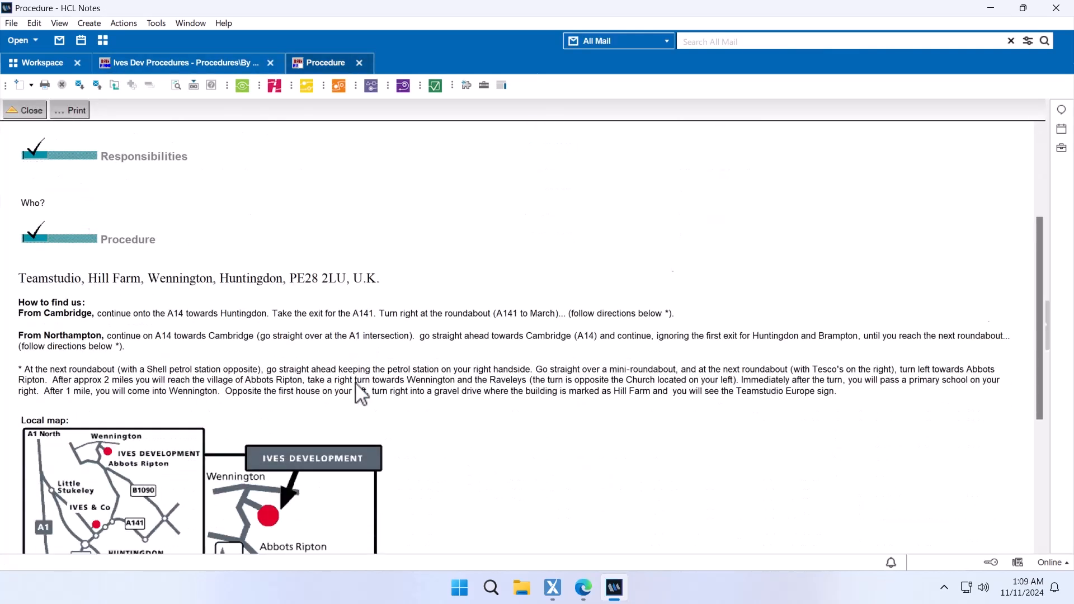
pyautogui.scroll(-2, 361, 394)
pyautogui.scroll(10, 361, 395)
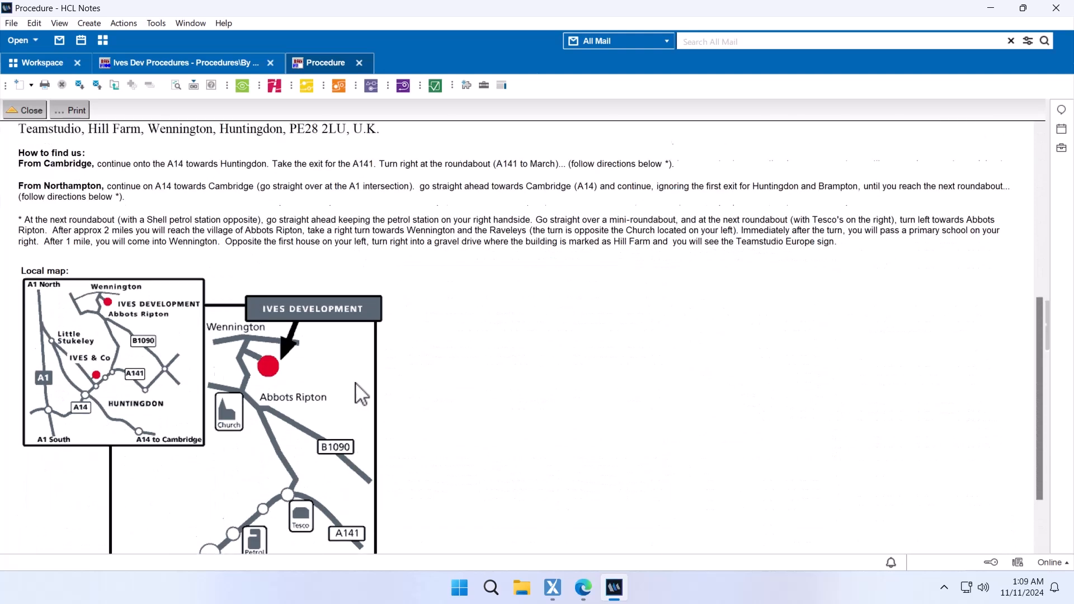
# - Return to the By Business Process view, open the WORD- Mailmerge procedure and inspect its file attachments
pyautogui.click(239, 64)
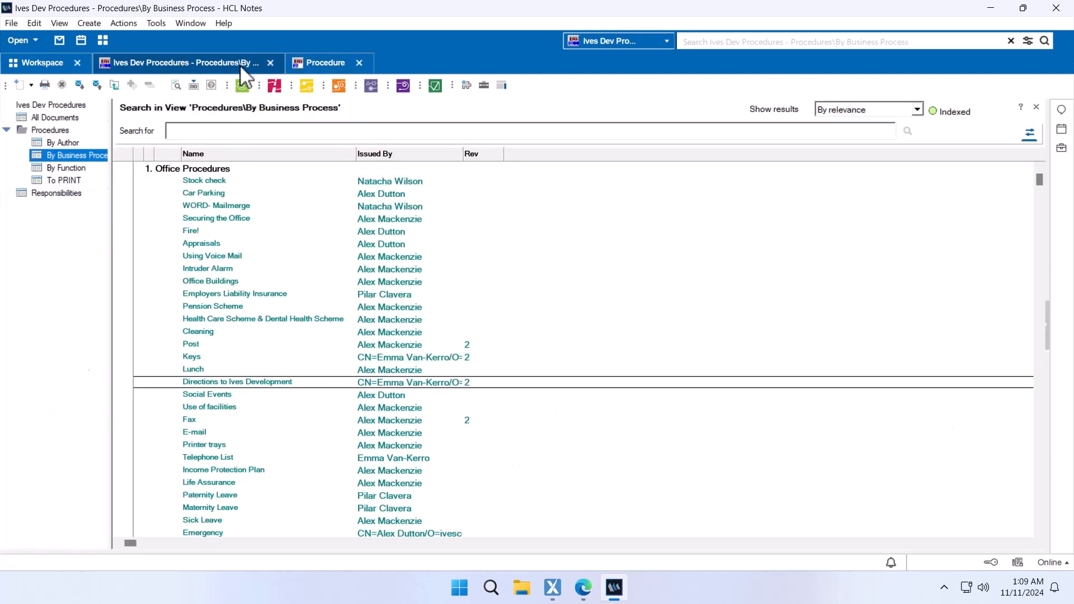
pyautogui.click(247, 207)
pyautogui.doubleClick(246, 207)
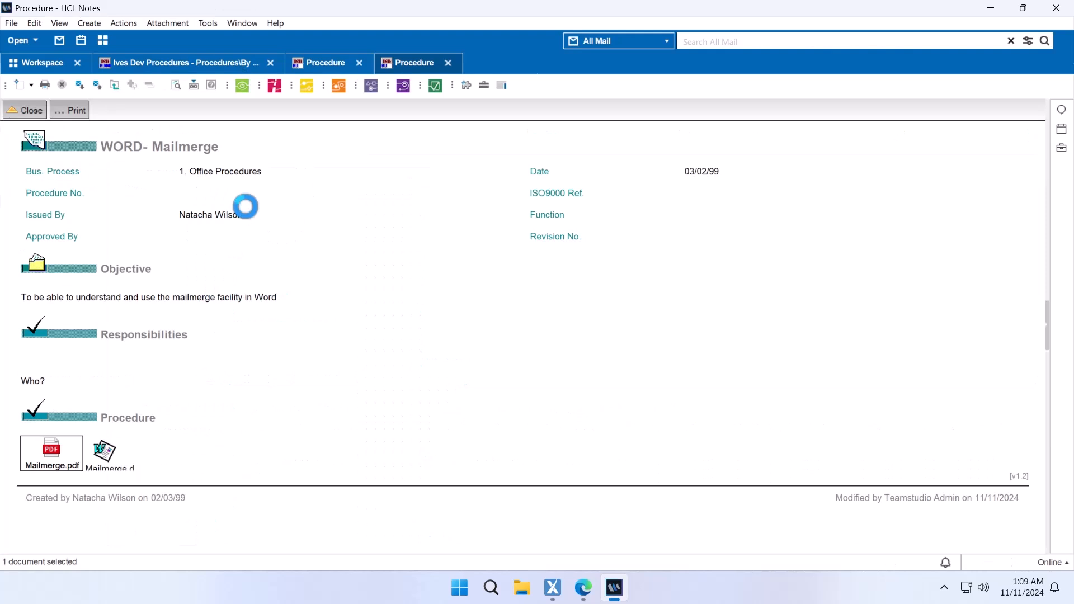
pyautogui.click(123, 465)
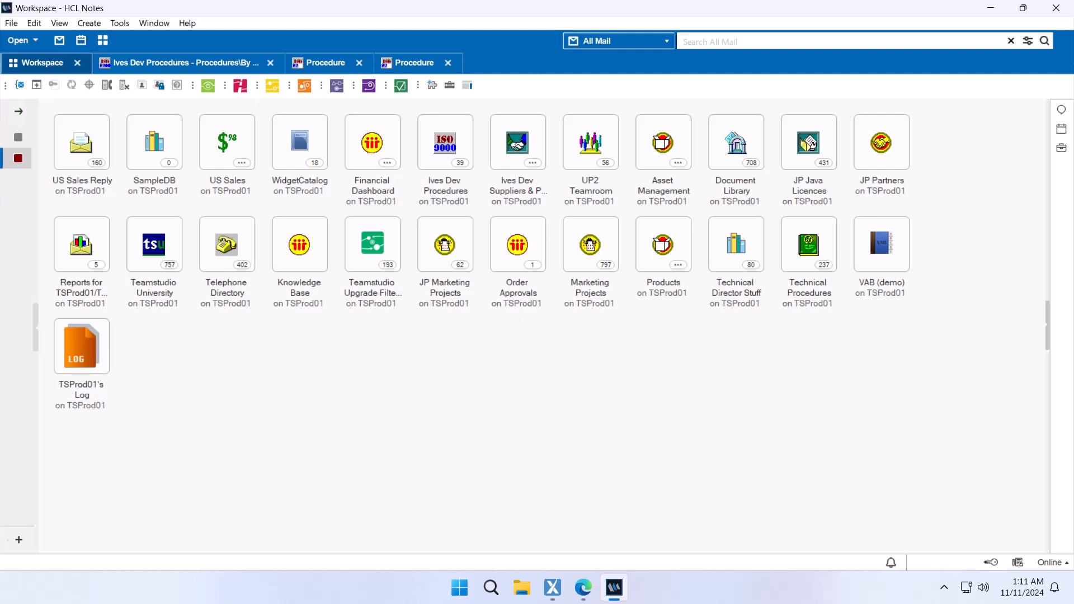
# - Switch to Teamstudio Export, find databases matching "ives" and select the Ives Dev Procedures database
pyautogui.click(554, 587)
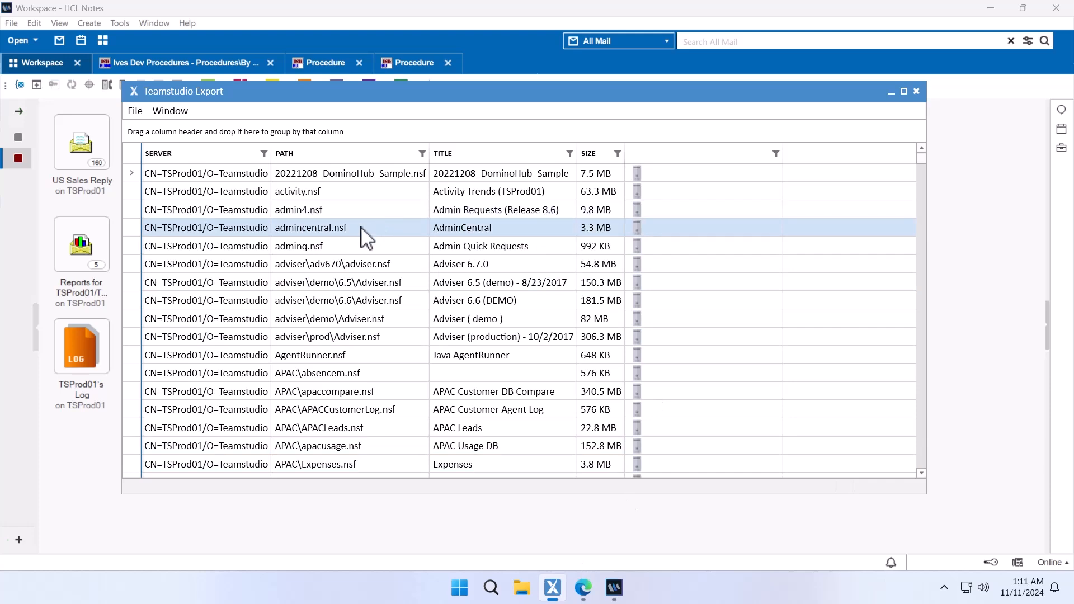
pyautogui.scroll(-5, 323, 308)
pyautogui.scroll(-3, 323, 308)
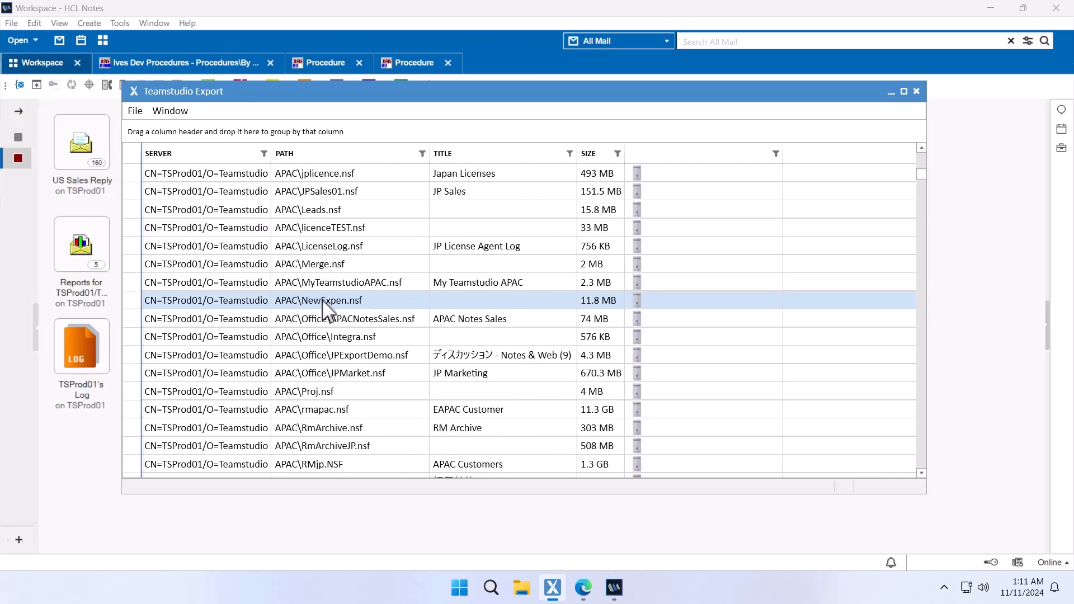
pyautogui.scroll(-3, 324, 308)
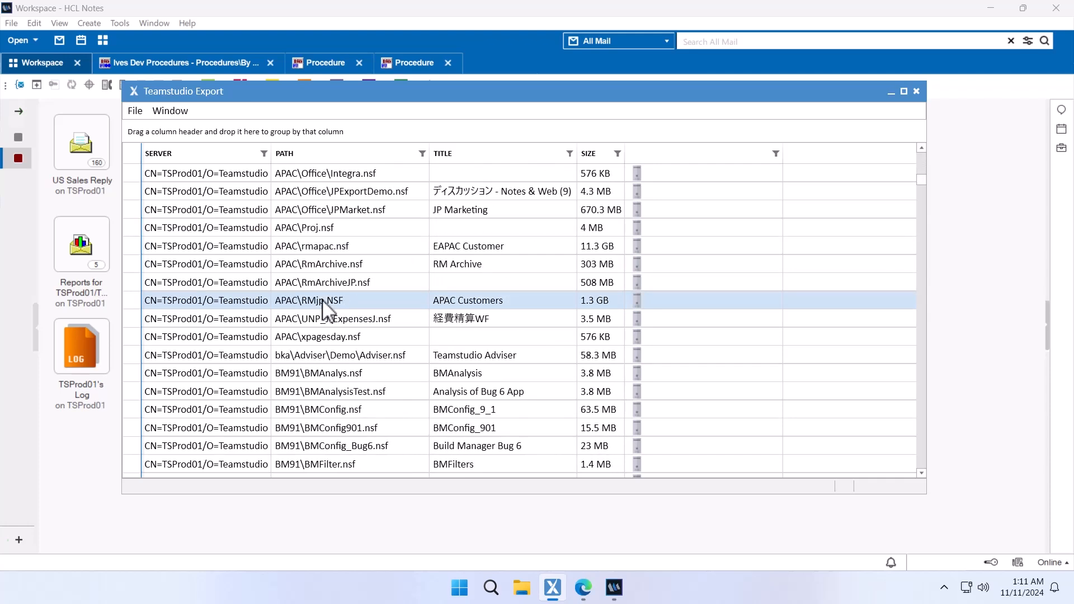
pyautogui.scroll(-2, 323, 308)
pyautogui.scroll(2, 323, 308)
pyautogui.scroll(2, 323, 307)
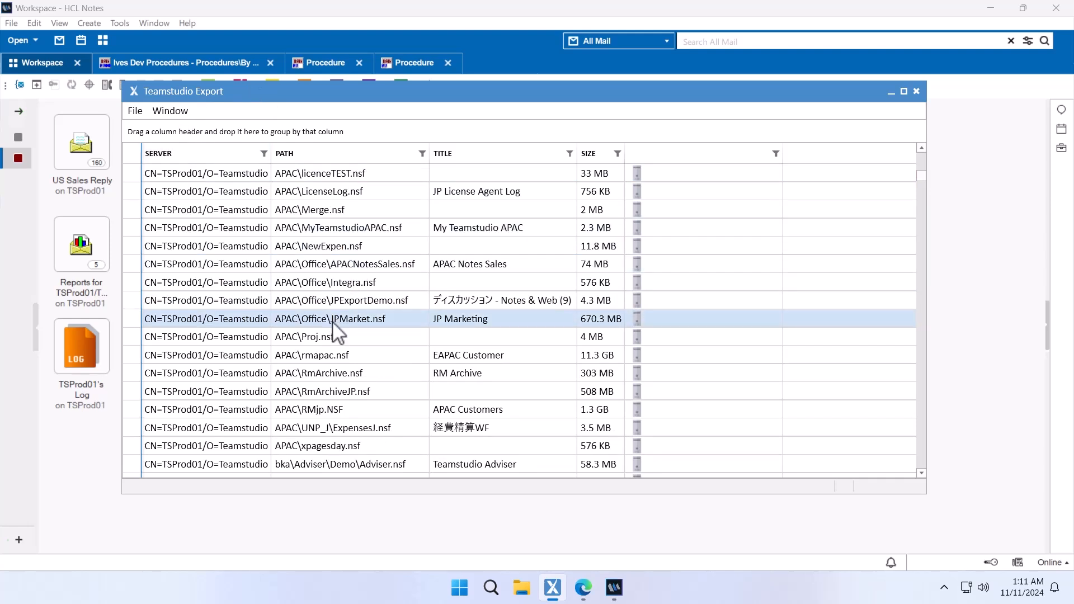
pyautogui.hotkey('ctrl', 'f')
pyautogui.write('ives')
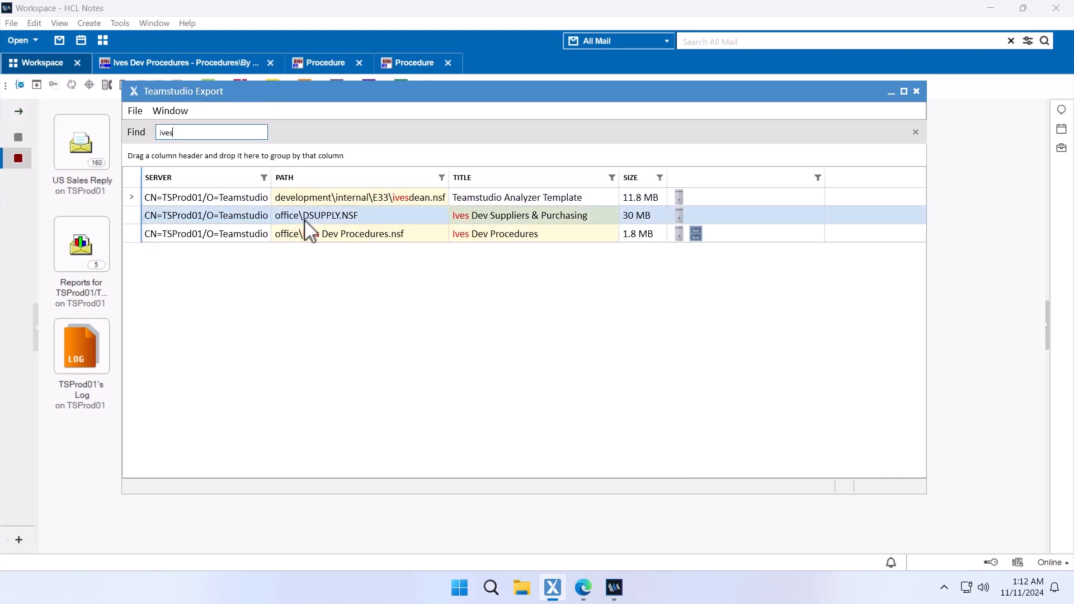
pyautogui.click(307, 239)
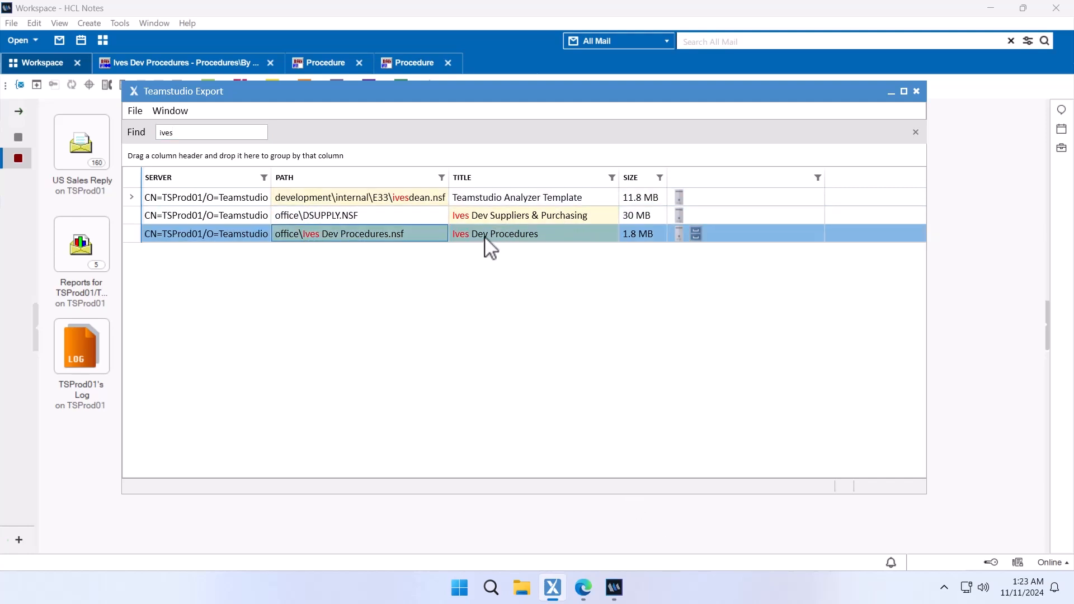
# - Open the data export settings for Ives Dev Procedures and choose SharePoint List output on the Demo site
pyautogui.rightClick(485, 242)
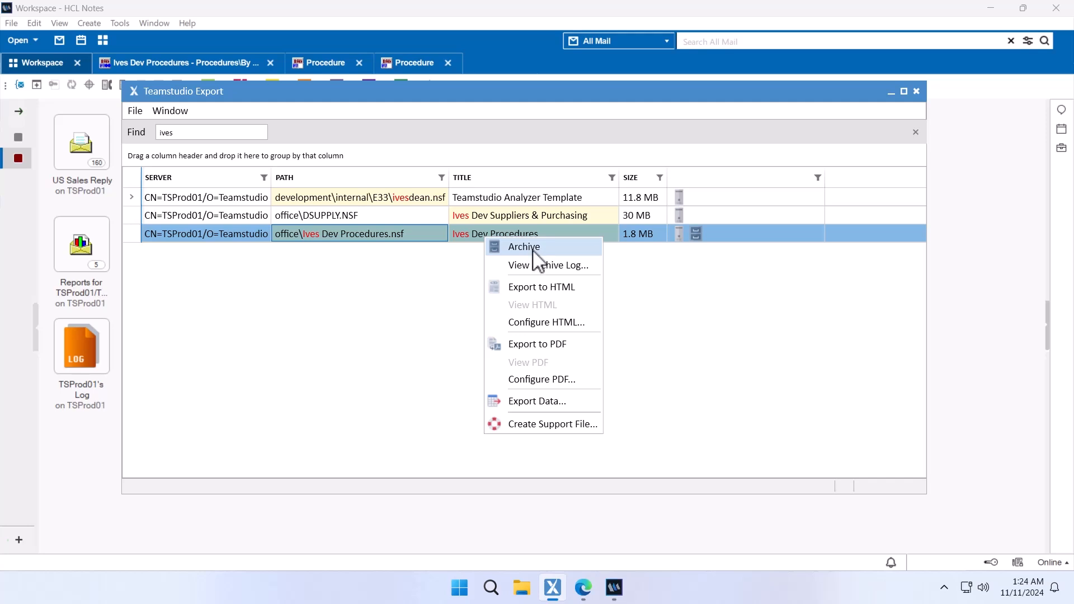
pyautogui.click(707, 322)
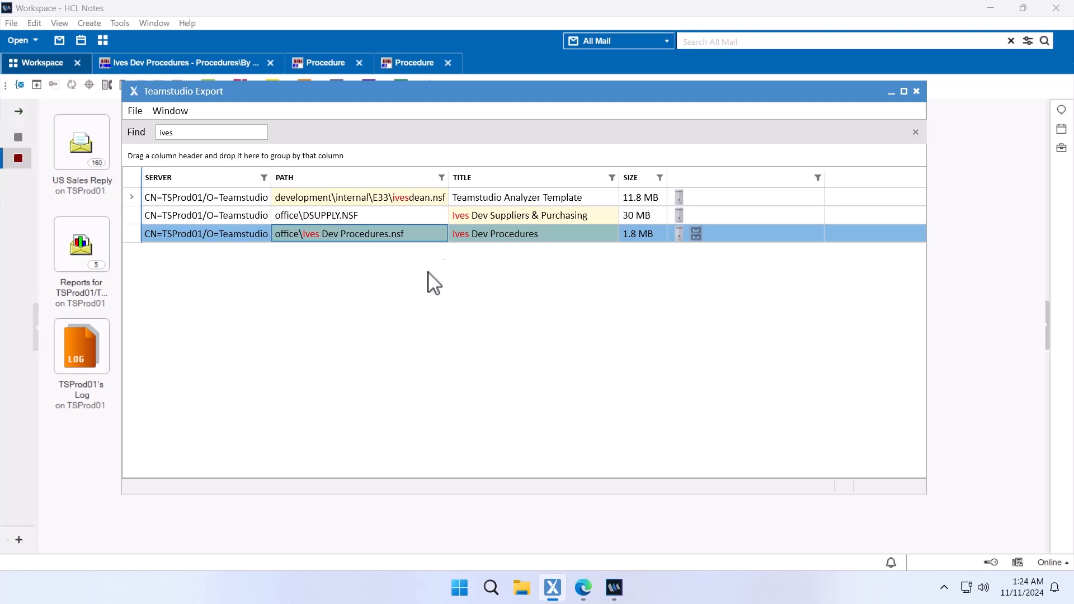
pyautogui.rightClick(459, 238)
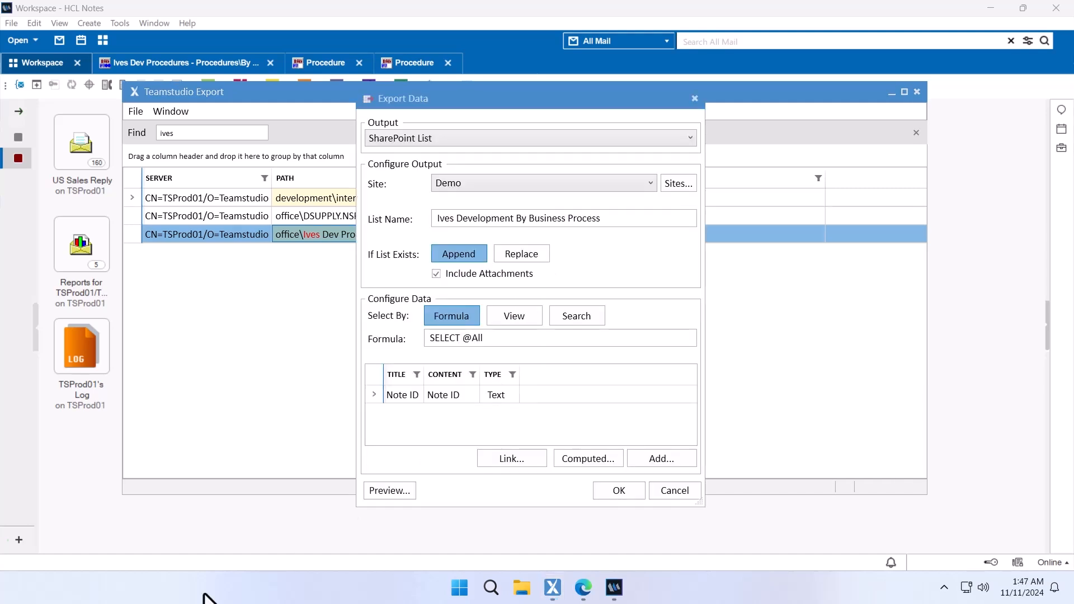
pyautogui.click(488, 138)
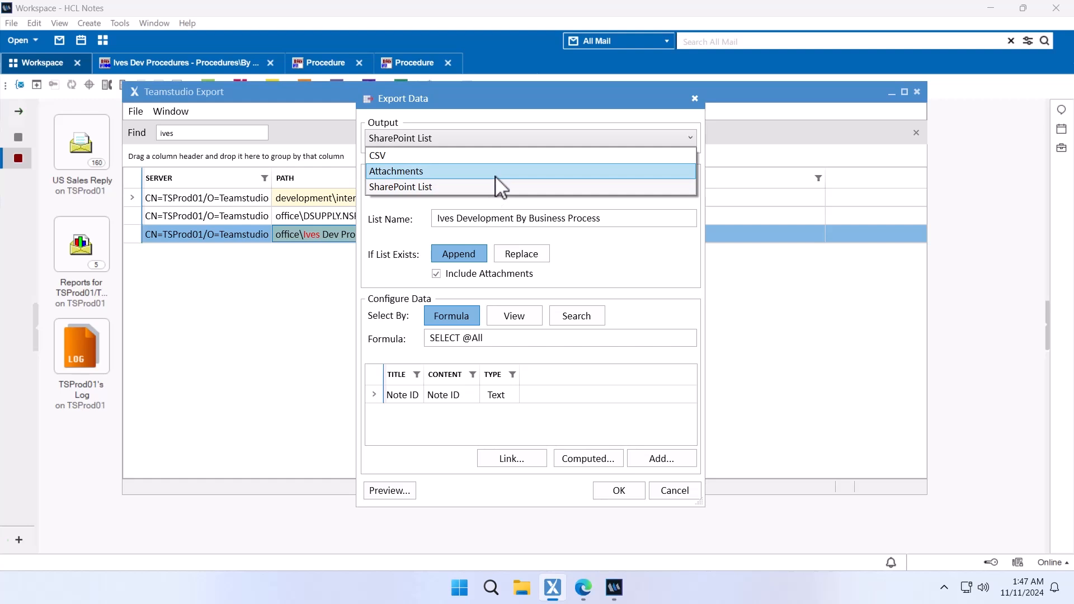
pyautogui.click(621, 189)
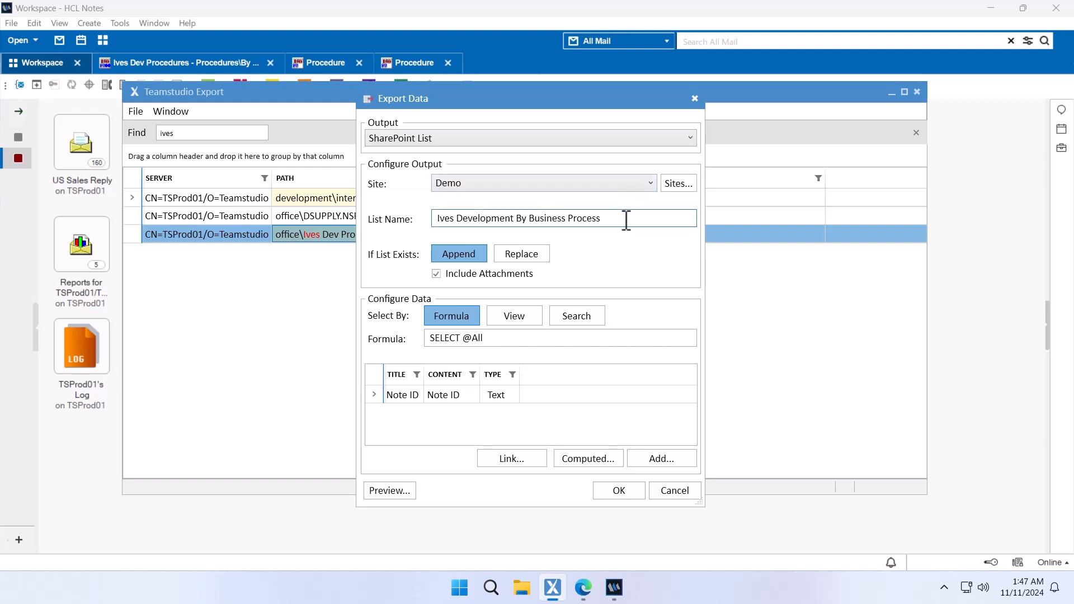
pyautogui.click(648, 183)
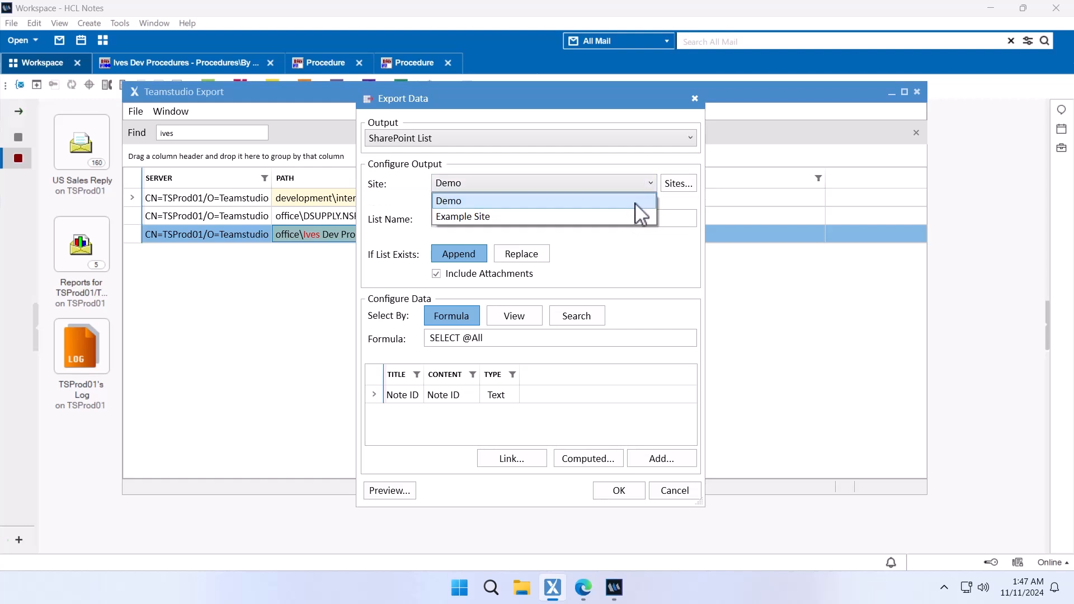
pyautogui.click(636, 201)
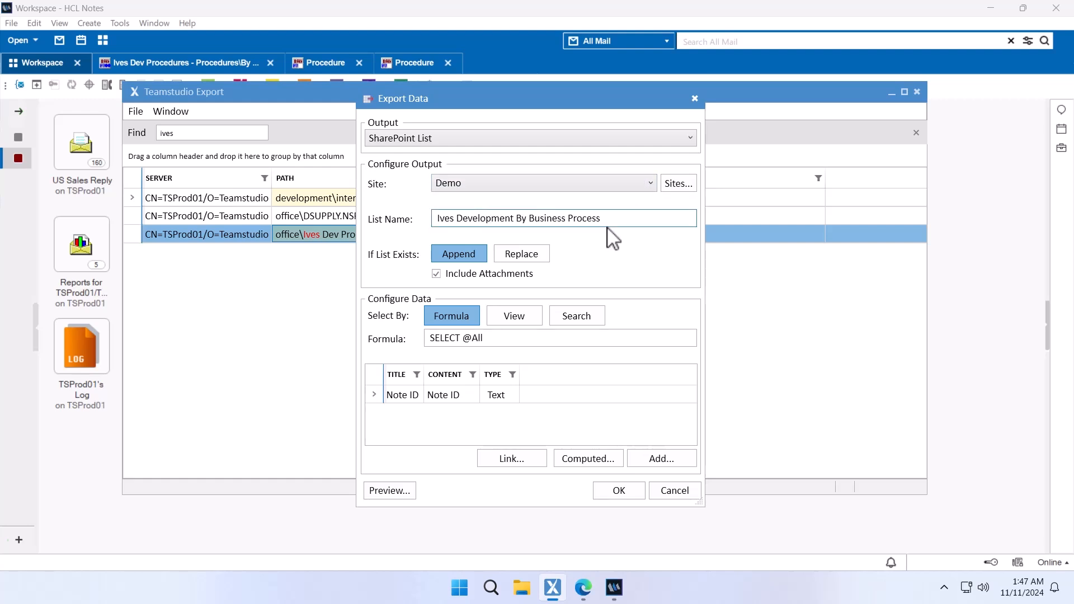
pyautogui.moveTo(606, 218); pyautogui.dragTo(396, 227)
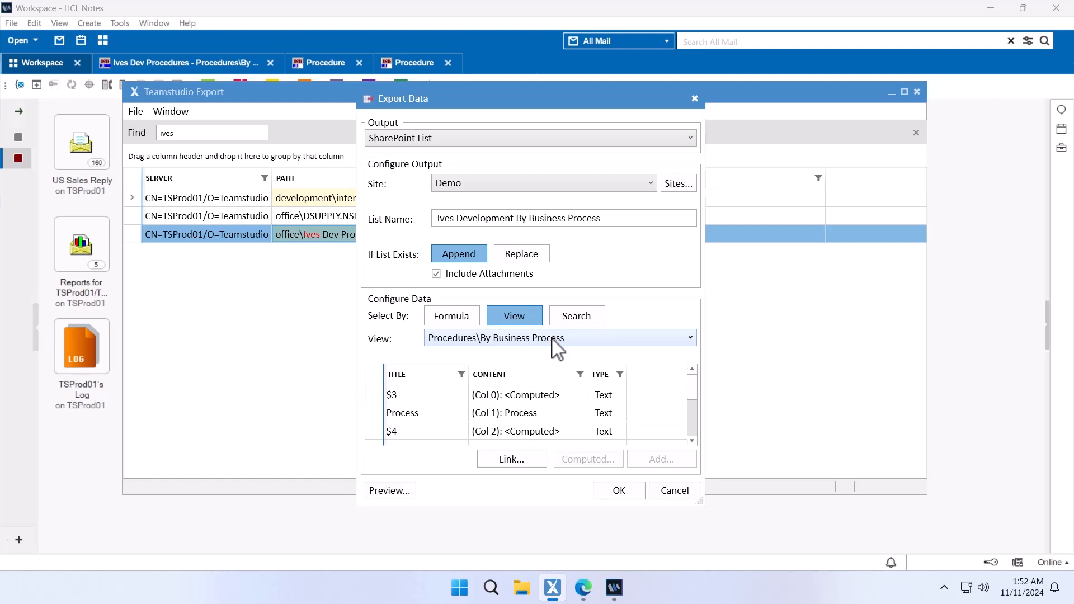
# - Examine the available database views and, under formula-based selection, the form fields offered for adding
pyautogui.click(556, 341)
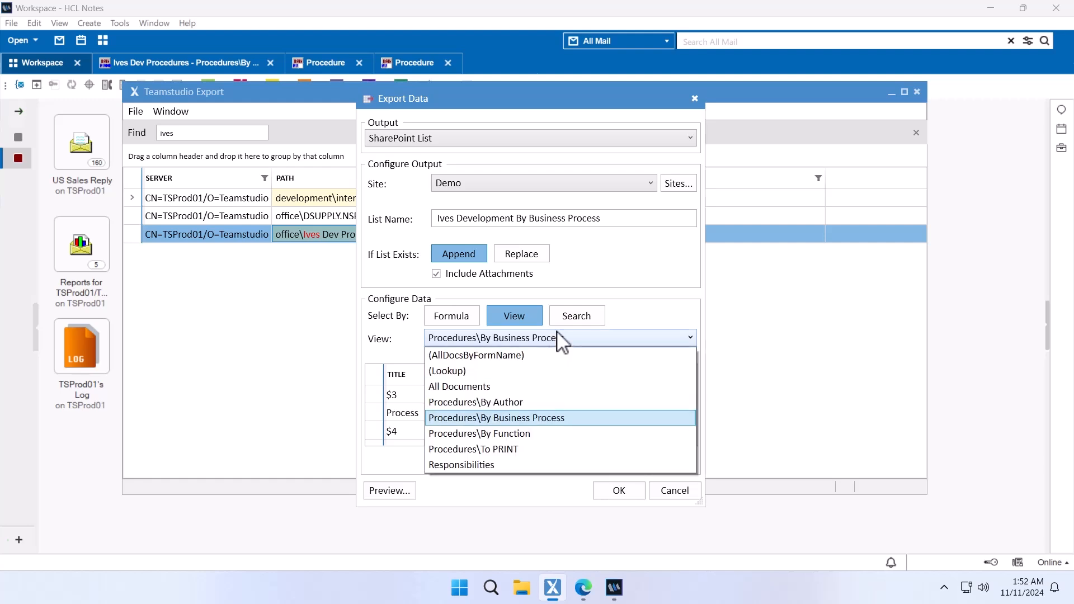
pyautogui.click(554, 338)
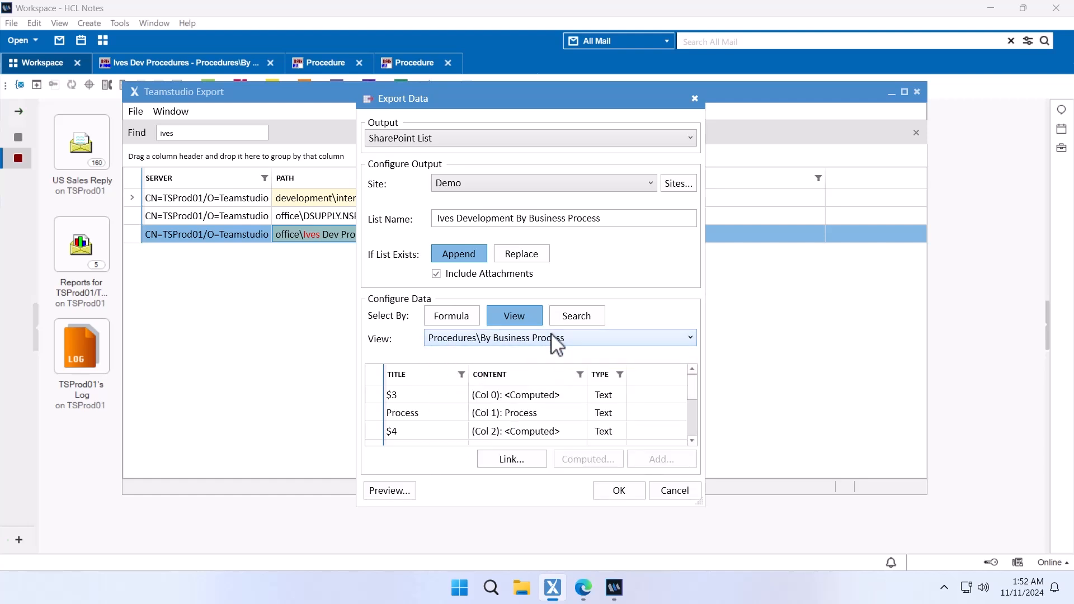
pyautogui.click(447, 315)
pyautogui.click(684, 462)
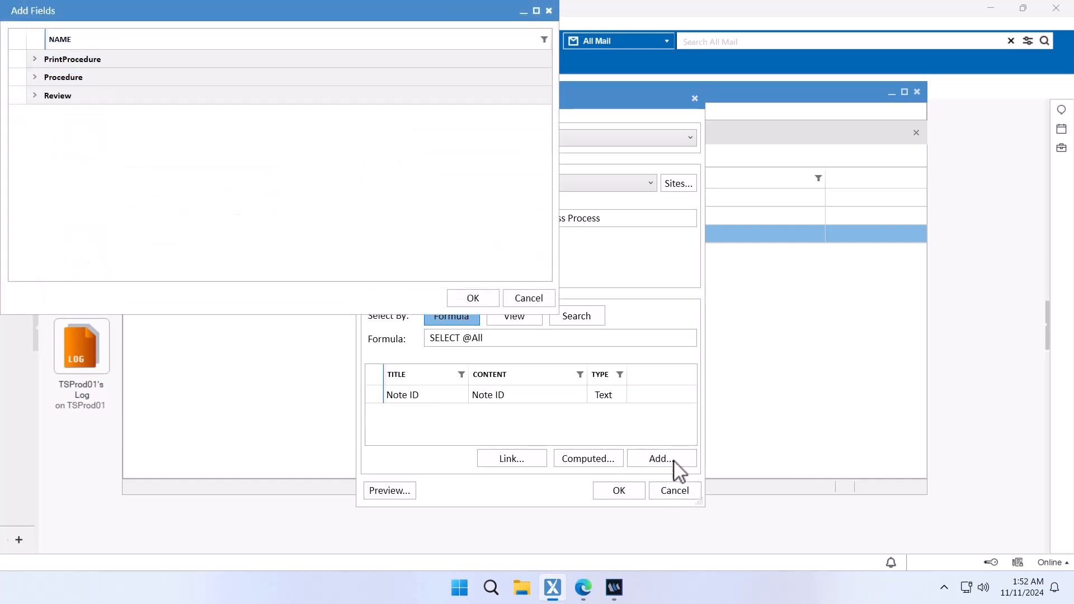
pyautogui.click(35, 59)
pyautogui.click(35, 133)
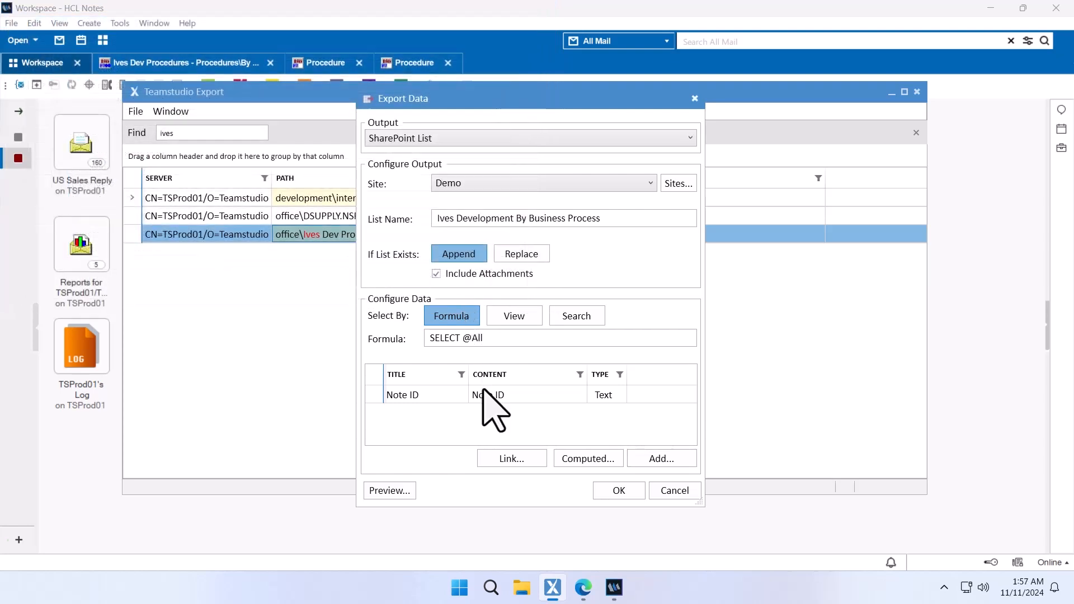
# - Select the export data by the Procedures\By Business Process view and remove the computed $3 and $4 columns
pyautogui.click(511, 316)
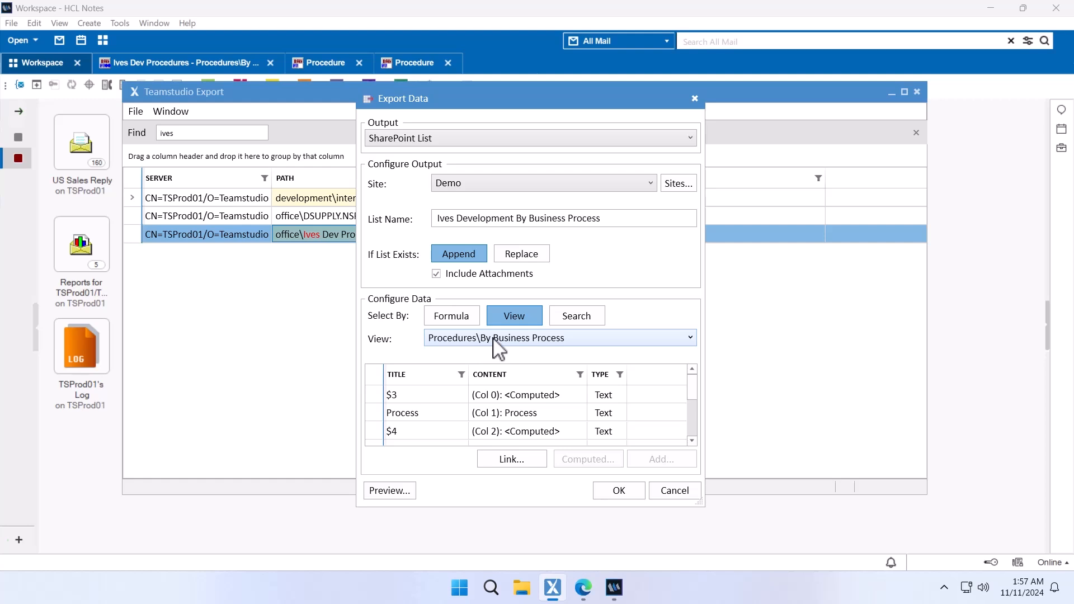
pyautogui.click(443, 397)
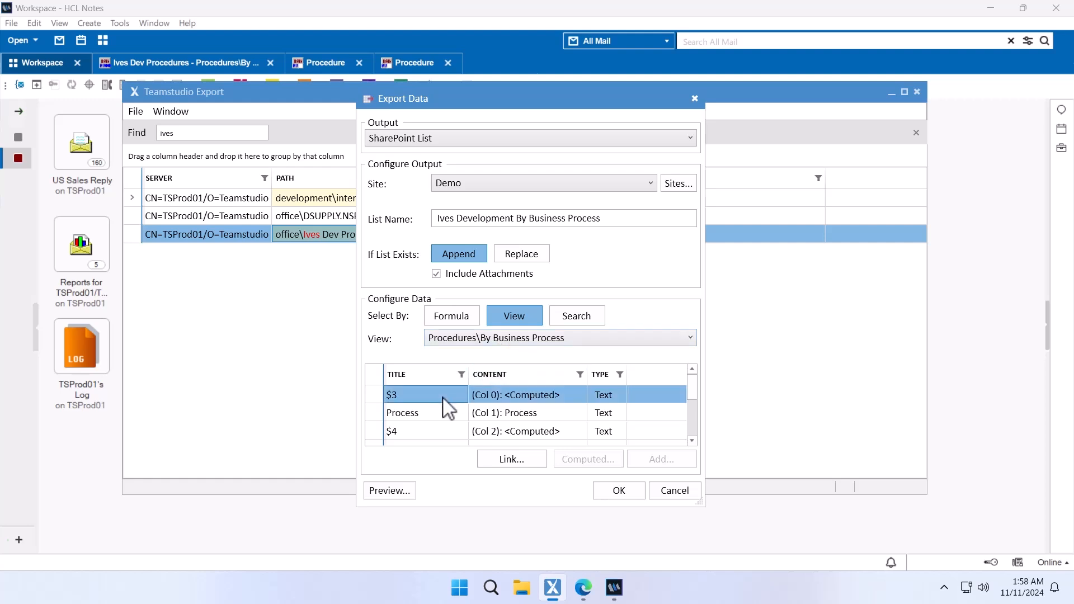
pyautogui.press('Delete')
pyautogui.click(439, 411)
pyautogui.press('Delete')
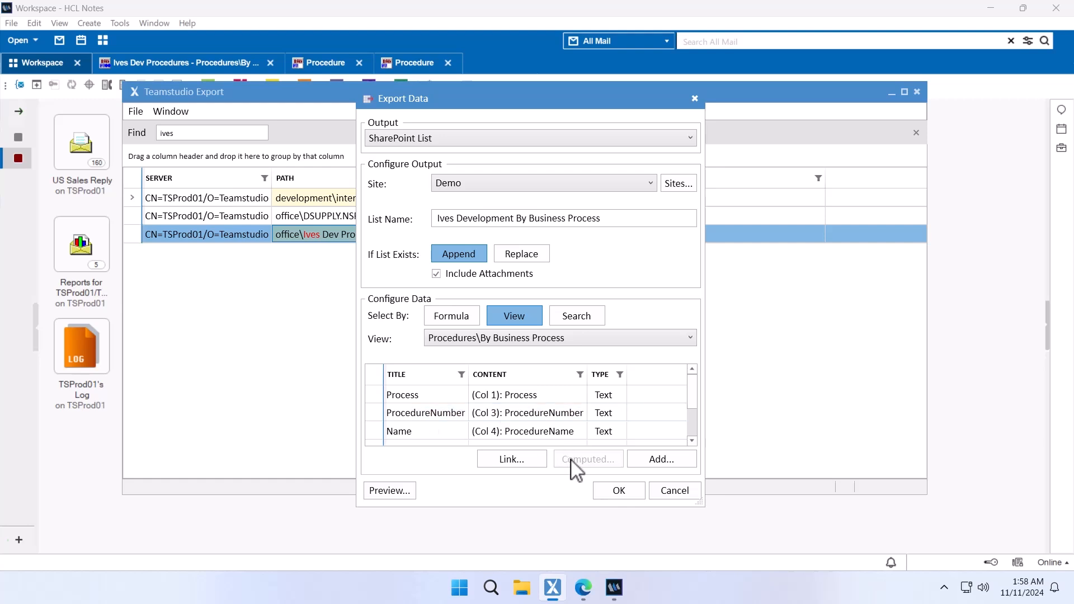
# - Add a link column of type HTML with the default link location to the exported columns
pyautogui.click(528, 458)
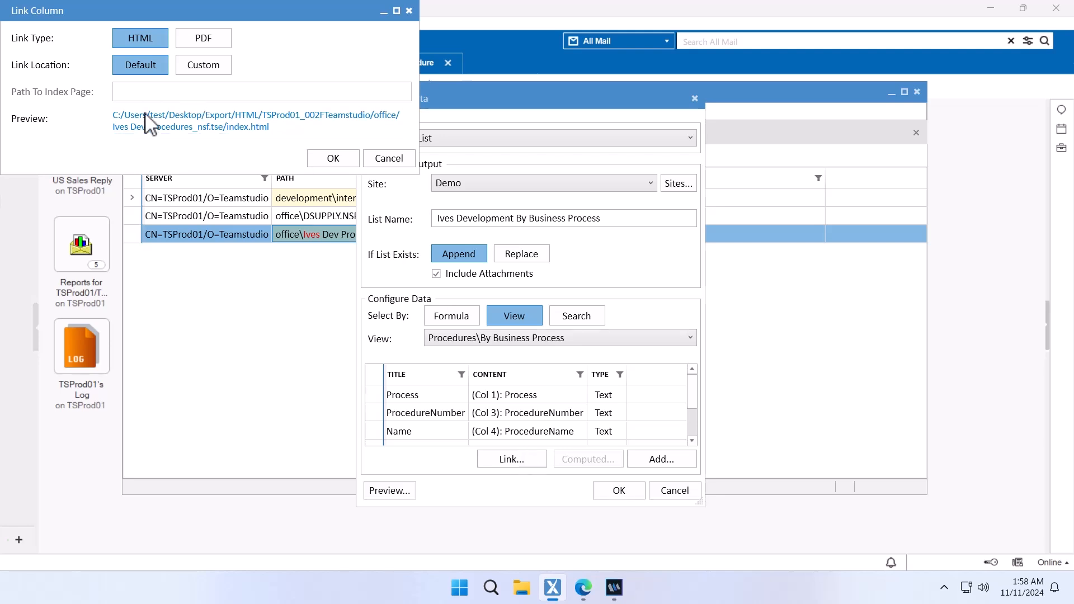
pyautogui.click(343, 165)
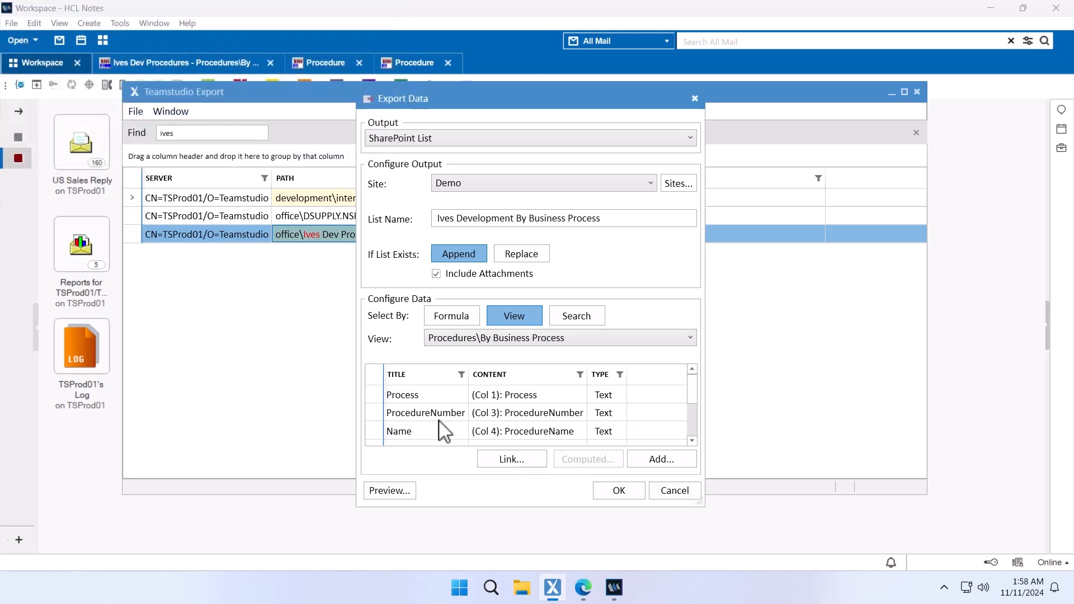
pyautogui.scroll(-3, 567, 445)
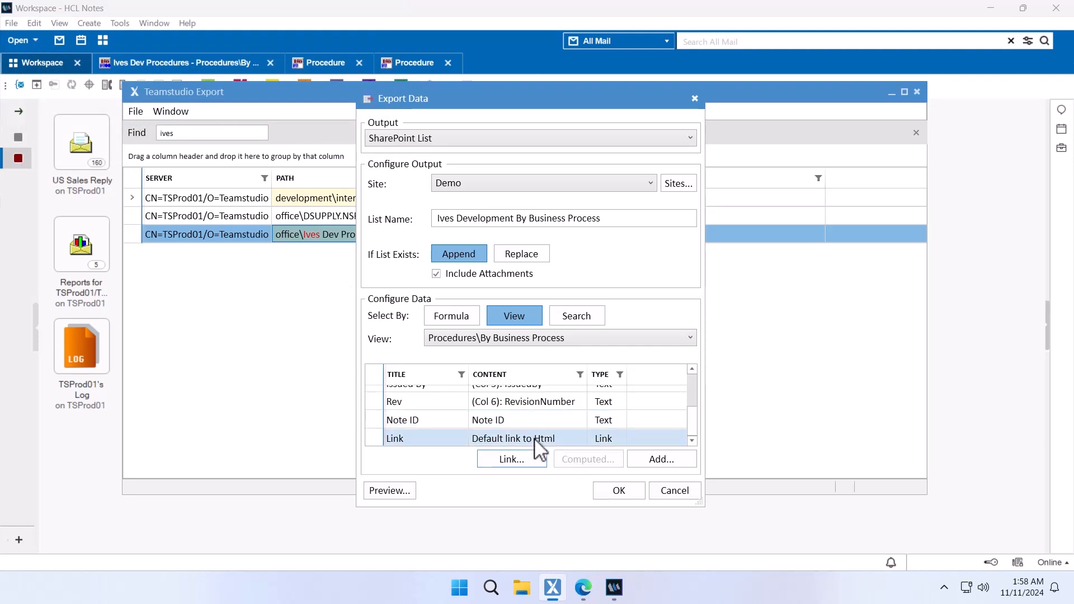
# - Preview the export data, look through the procedure rows and close the preview
pyautogui.click(401, 494)
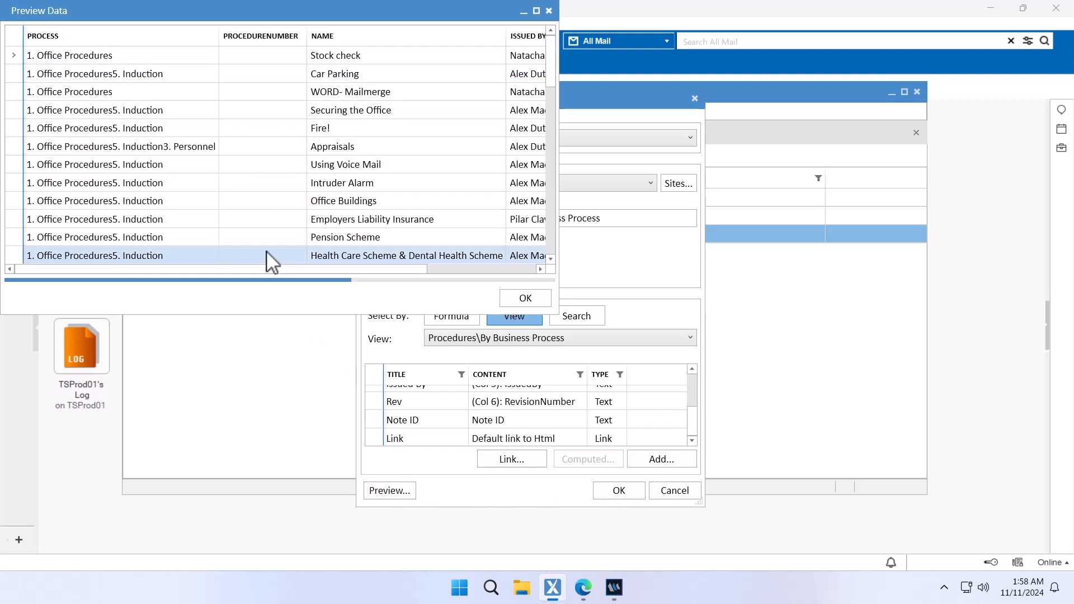
pyautogui.scroll(-7, 277, 190)
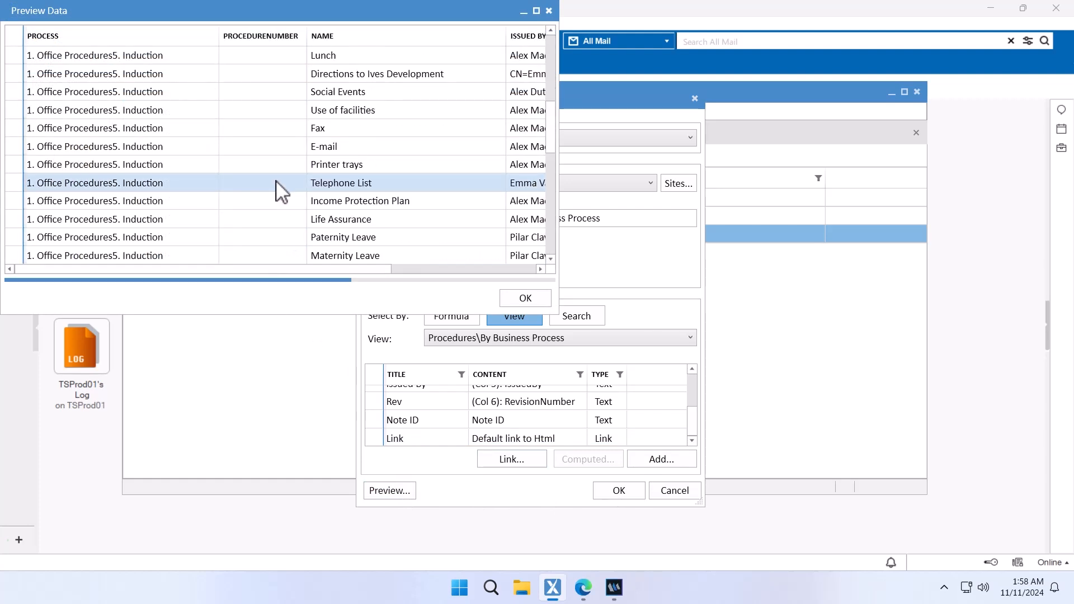
pyautogui.click(523, 298)
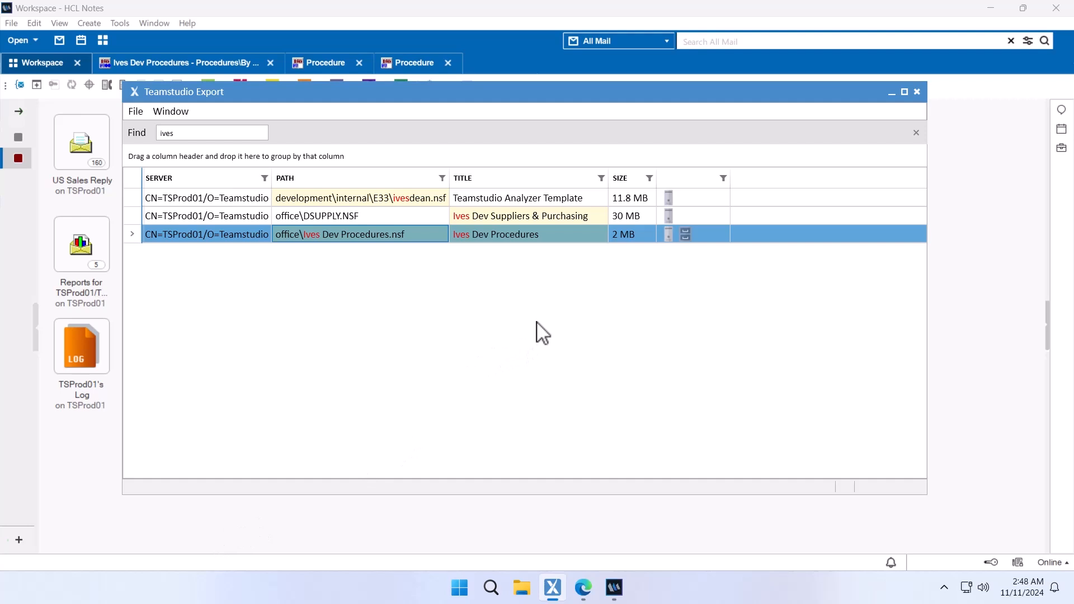
# - Export the archived Ives Dev Procedures database to HTML and bring up its available actions again
pyautogui.rightClick(540, 241)
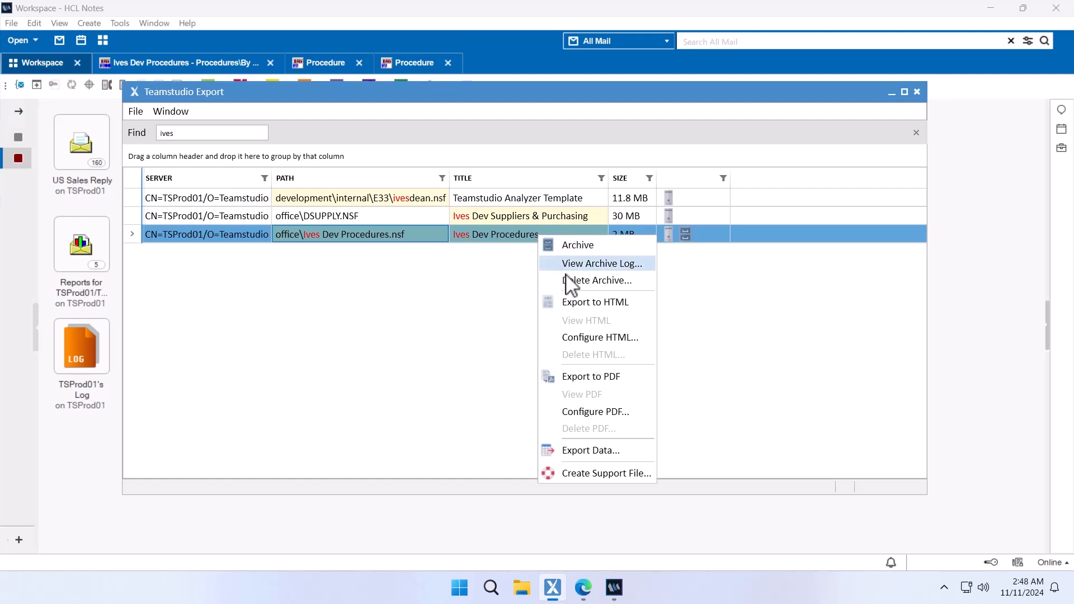
pyautogui.click(585, 302)
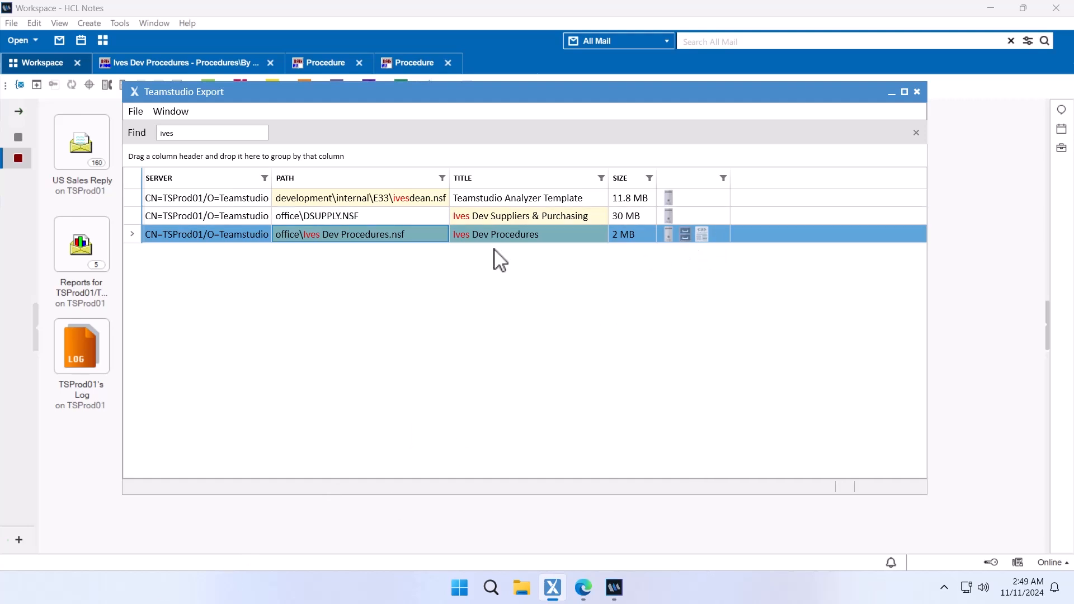
pyautogui.rightClick(468, 234)
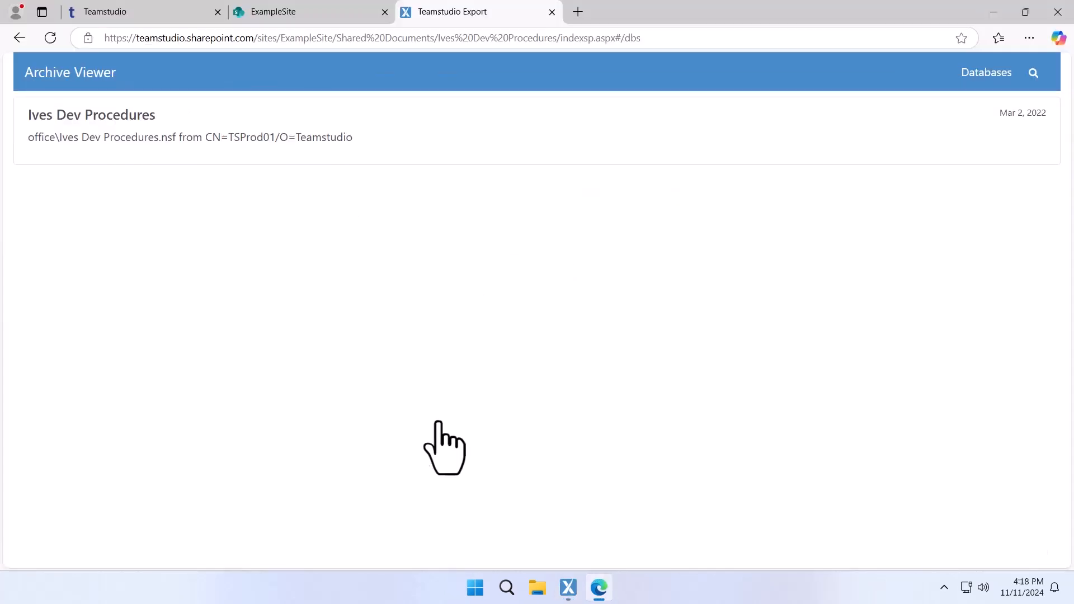
# - In the SharePoint-hosted Archive Viewer, open Directions to Ives Development from the Procedures\By Business Process view of Ives Dev Procedures
pyautogui.click(245, 152)
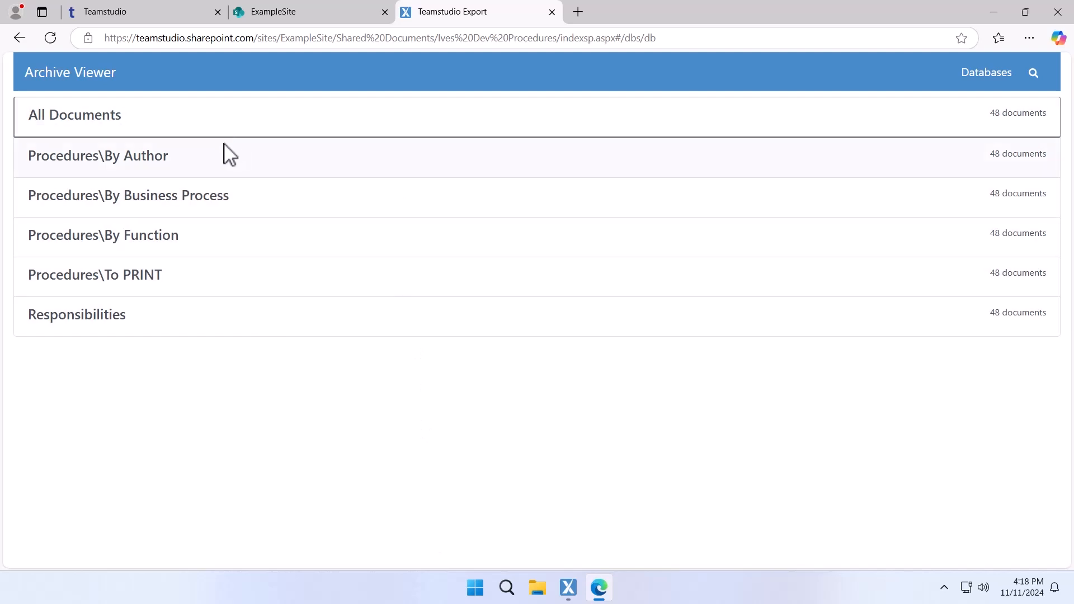
pyautogui.click(211, 208)
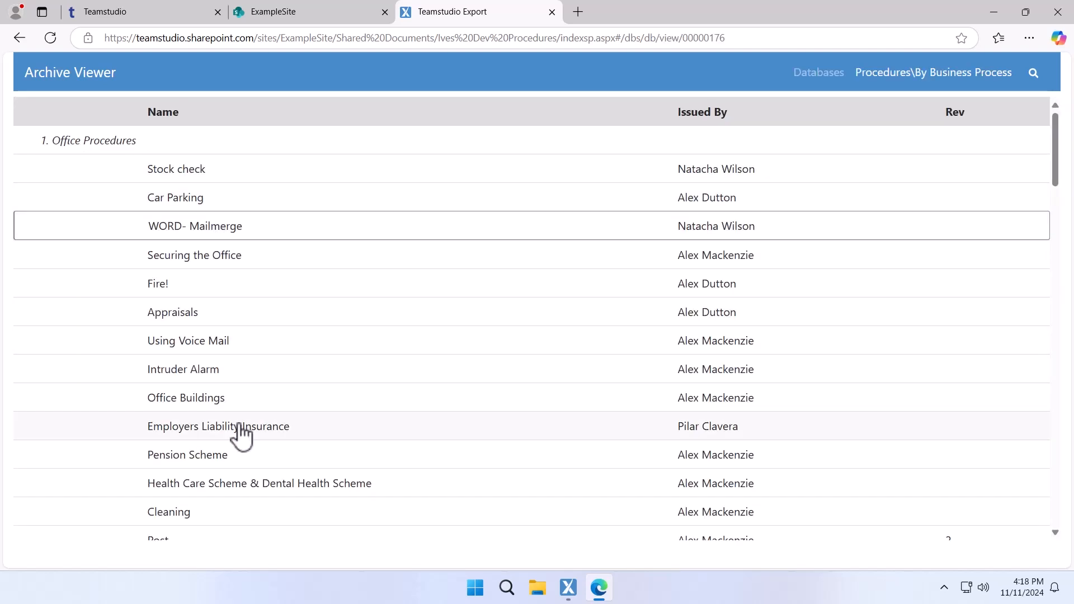
pyautogui.scroll(-2, 241, 437)
pyautogui.click(241, 490)
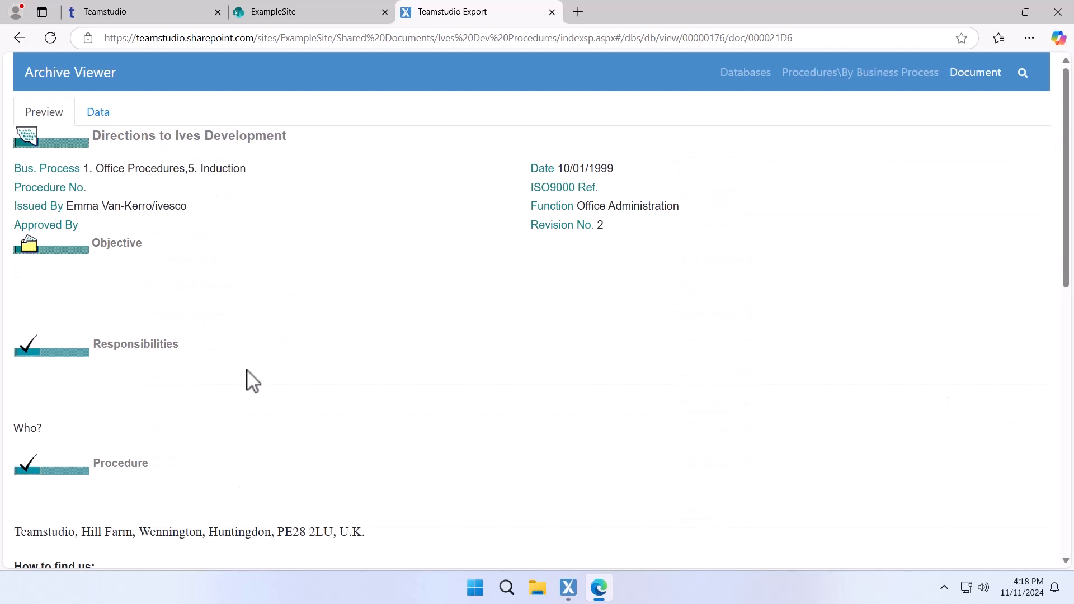
# - Examine the procedure text, formatting and local map in the HTML version of the Directions to Ives Development document
pyautogui.scroll(-5, 249, 380)
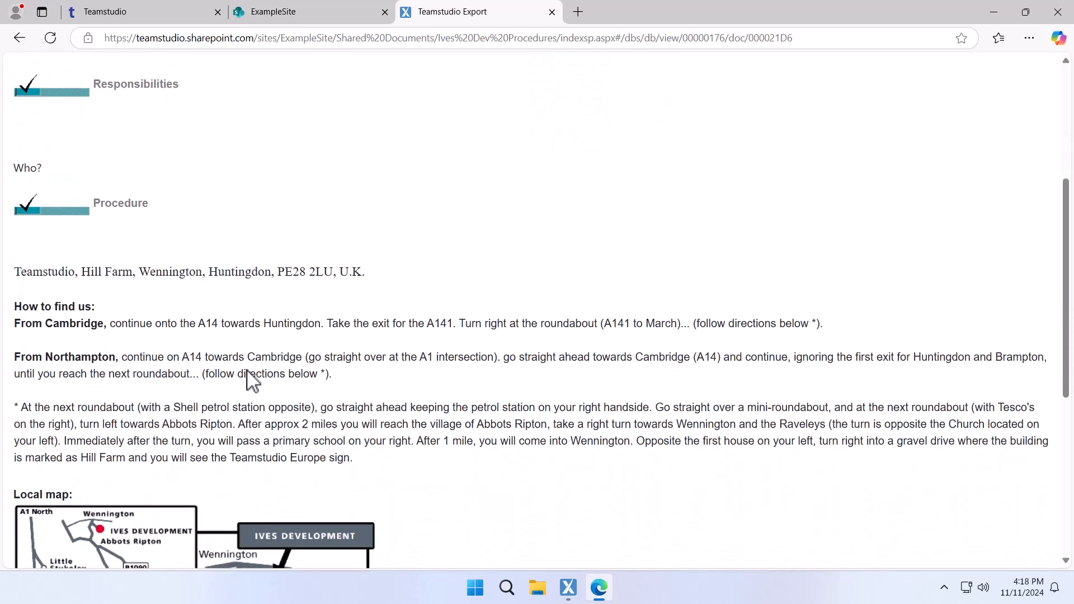
pyautogui.scroll(-5, 249, 380)
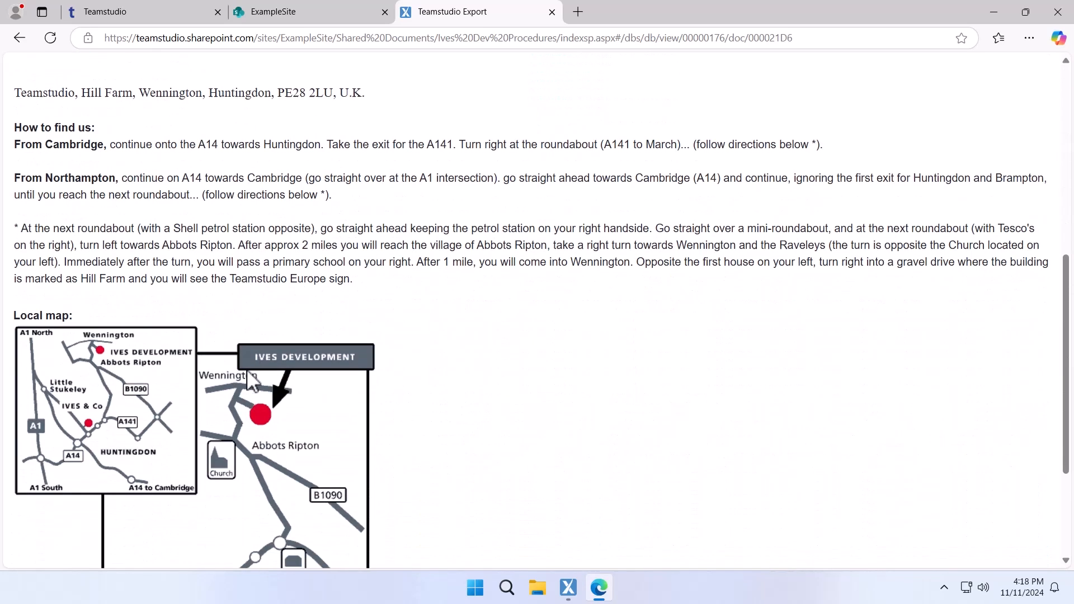
pyautogui.scroll(-2, 389, 402)
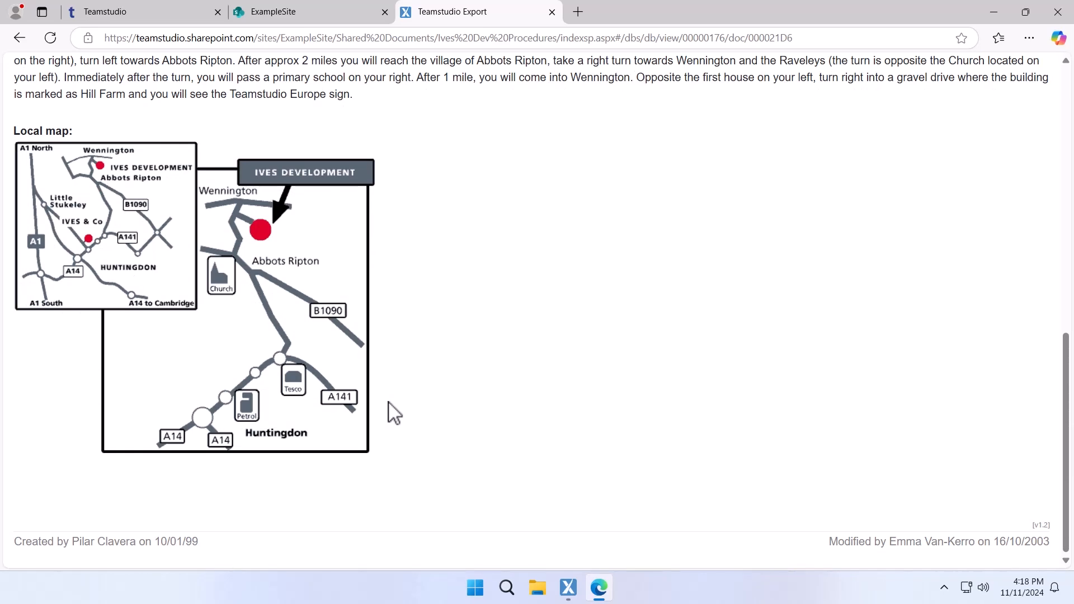
pyautogui.scroll(4, 390, 402)
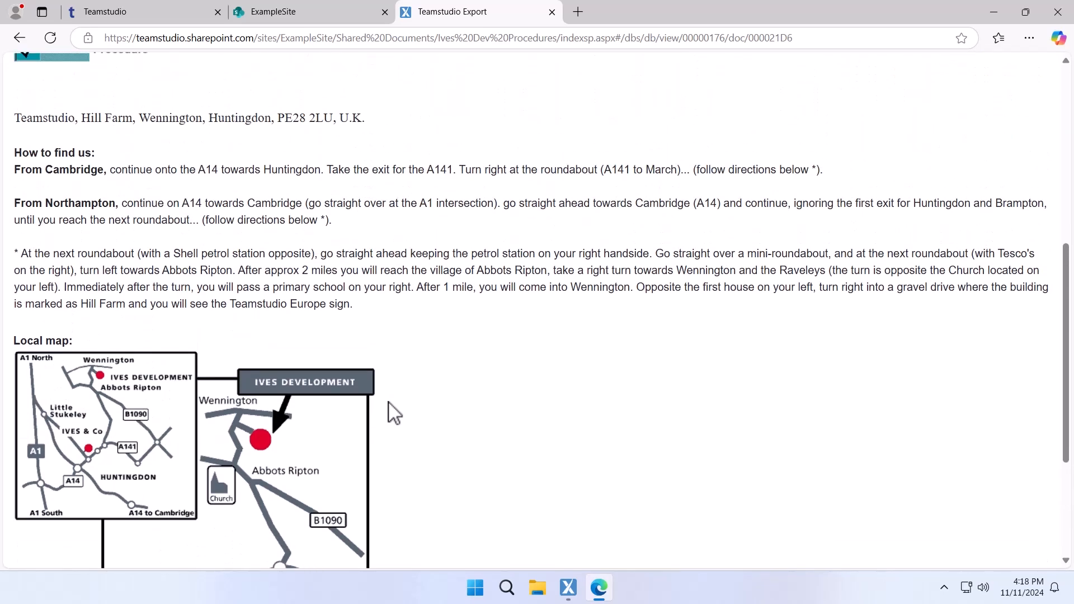
pyautogui.scroll(4, 395, 413)
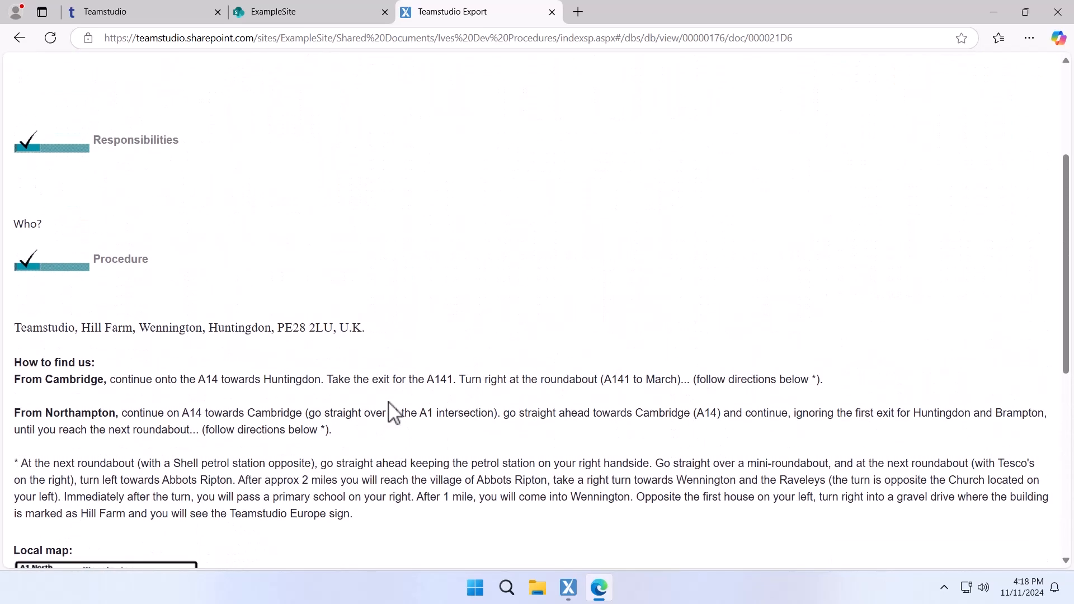
pyautogui.scroll(-1, 394, 413)
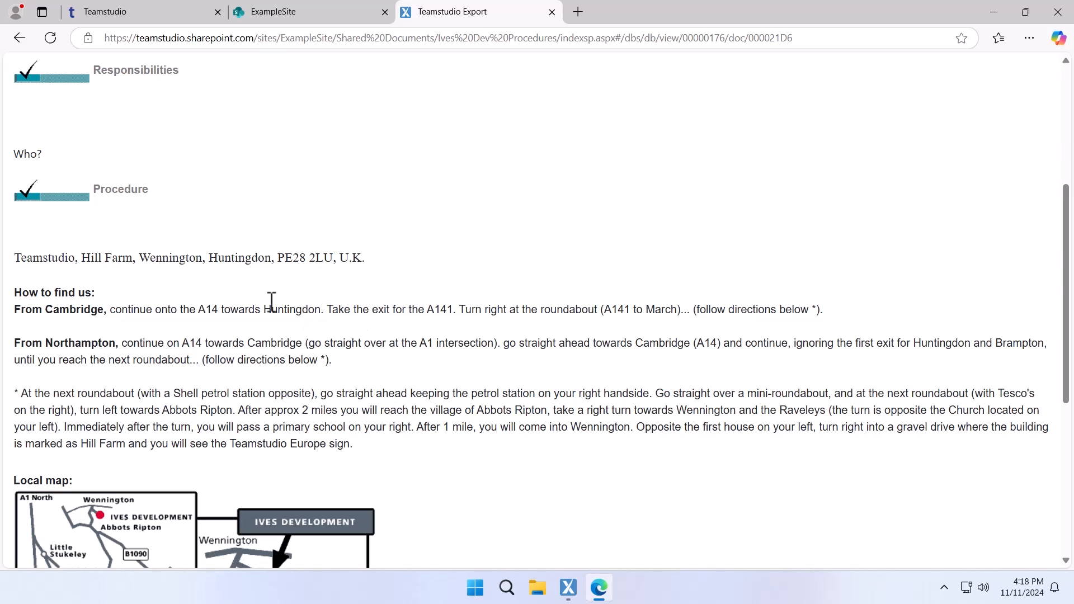
# - Switch to the Ives Development By Business Process list on ExampleSite and examine its items, links and attachments
pyautogui.click(293, 15)
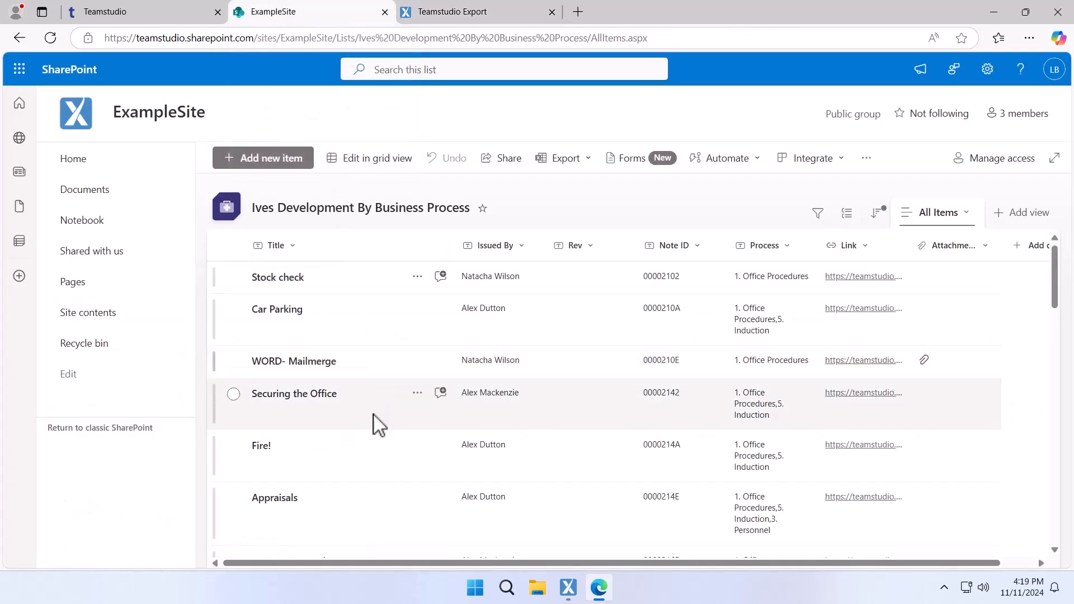
pyautogui.scroll(-3, 374, 414)
pyautogui.scroll(-4, 374, 415)
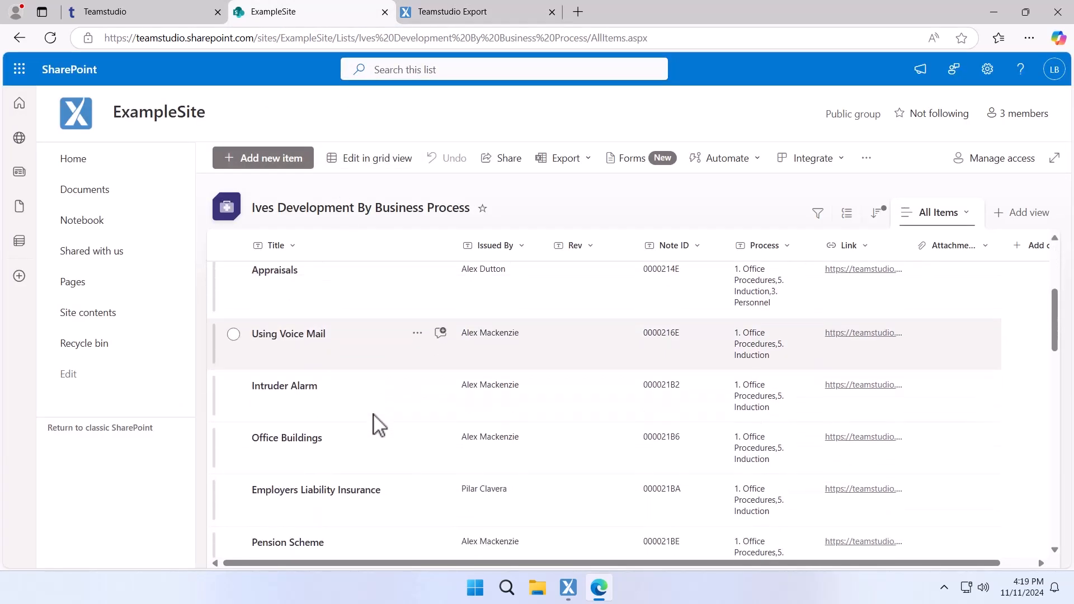
pyautogui.scroll(-3, 374, 415)
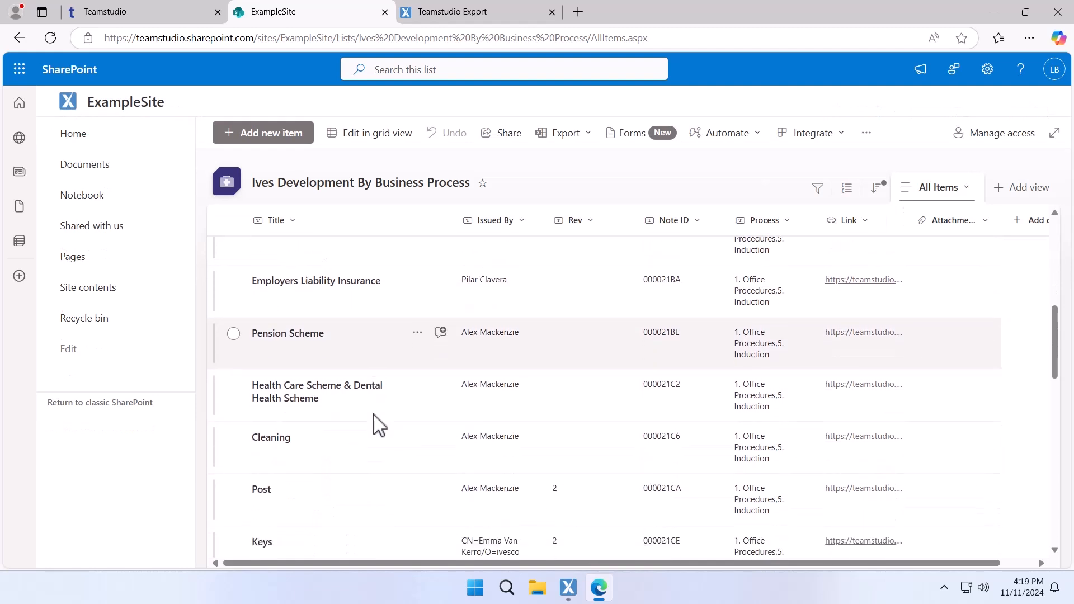
pyautogui.scroll(1, 373, 415)
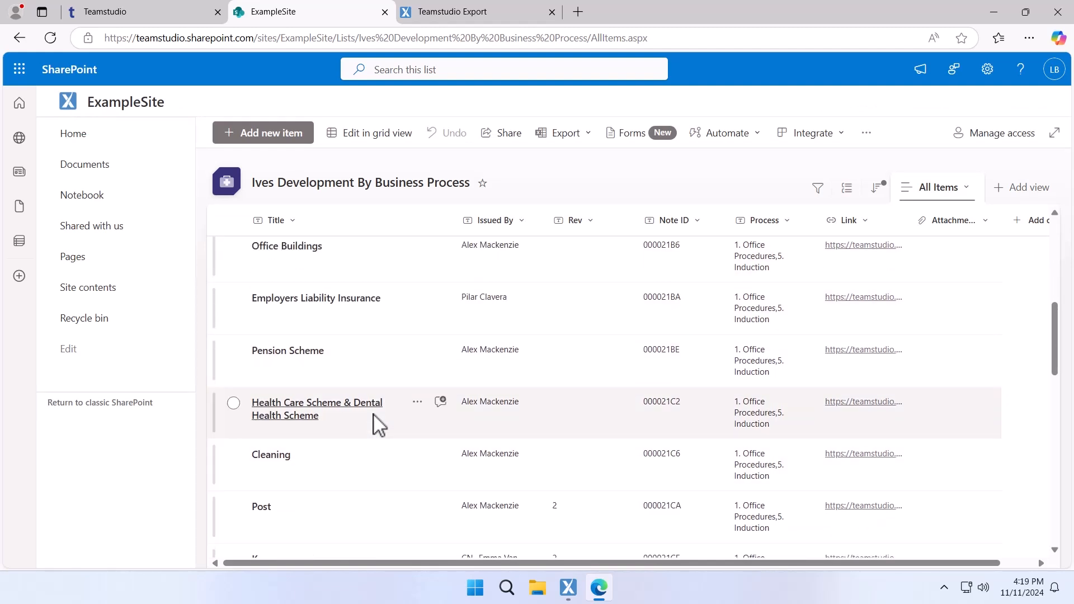
pyautogui.scroll(6, 374, 415)
pyautogui.scroll(2, 373, 415)
pyautogui.scroll(-2, 376, 415)
pyautogui.scroll(2, 376, 414)
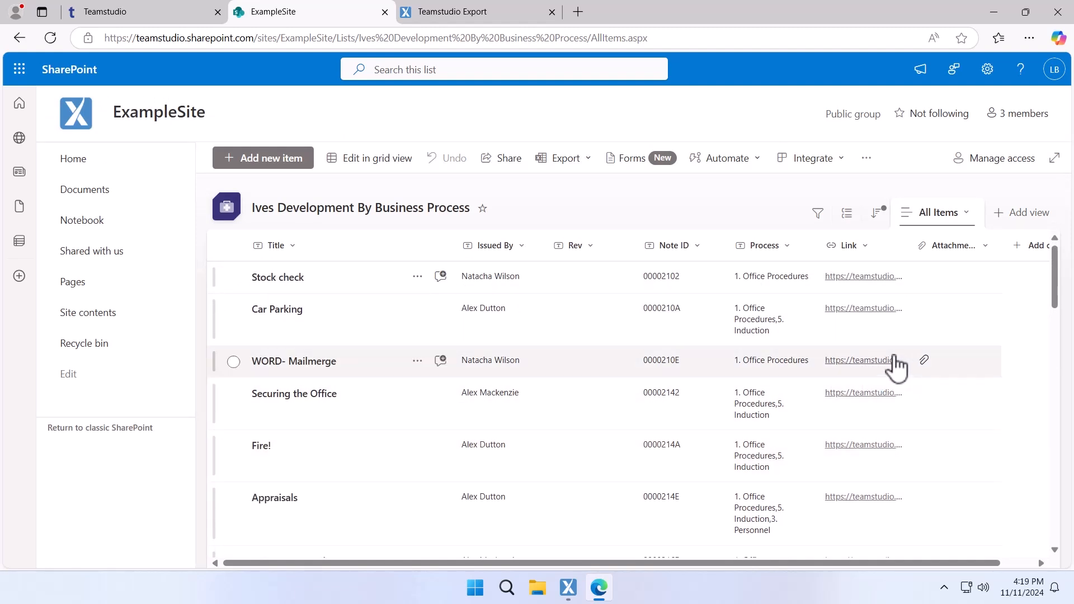
# - Follow the link of the WORD- Mailmerge list item and review its HTML document
pyautogui.click(859, 370)
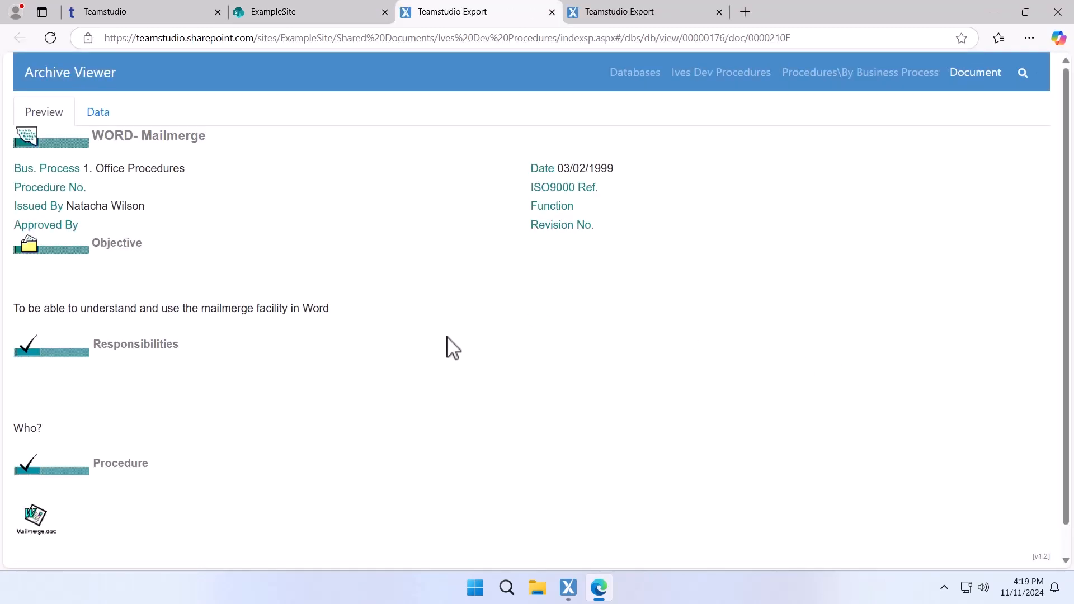
pyautogui.scroll(-2, 390, 387)
pyautogui.scroll(1, 396, 397)
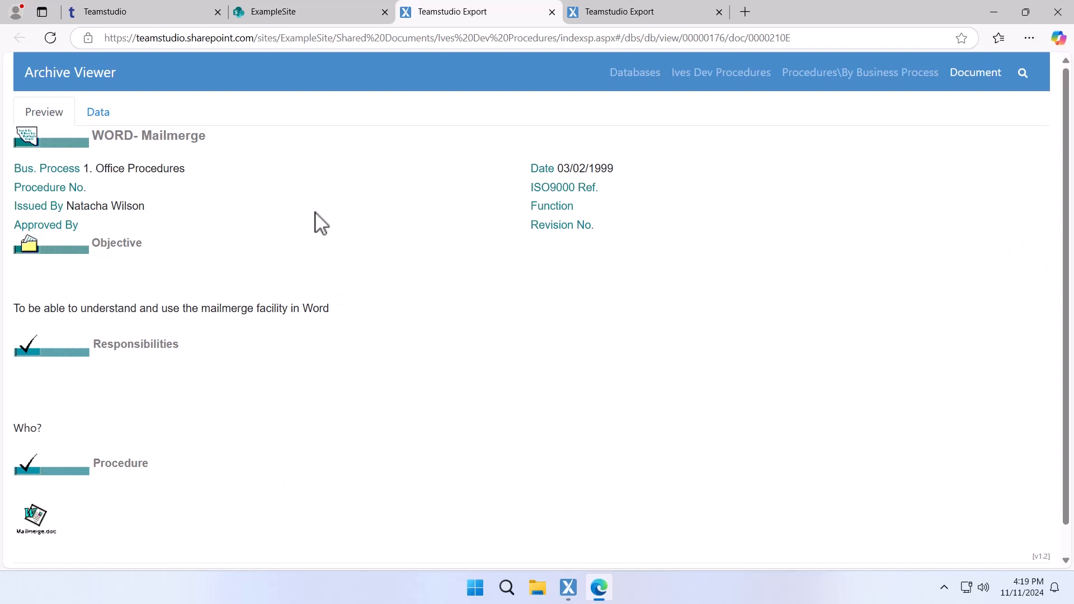
# - Switch to the Teamstudio website's home page
pyautogui.click(123, 17)
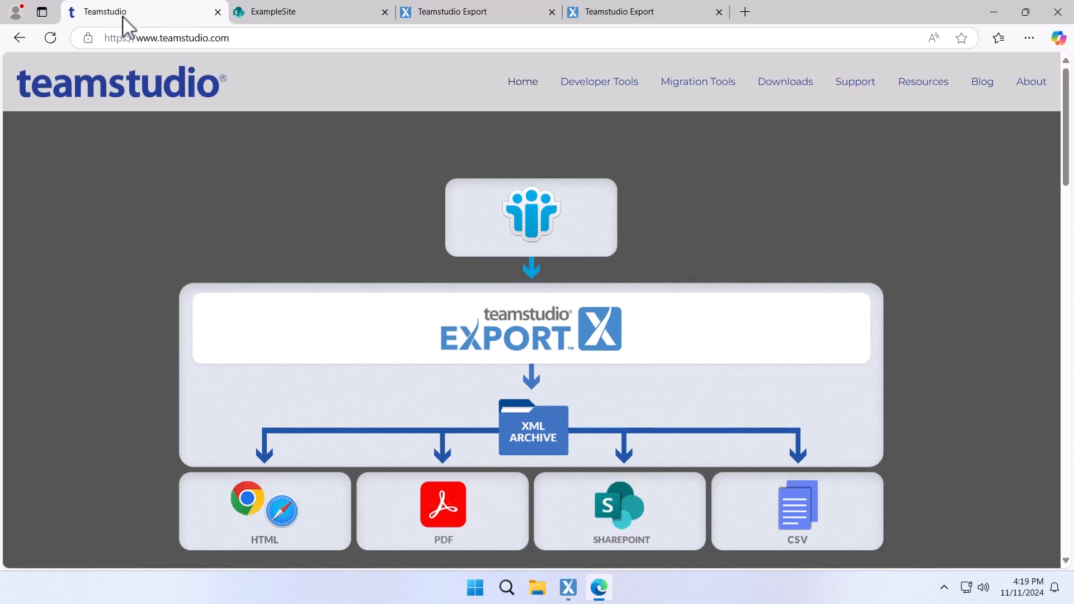